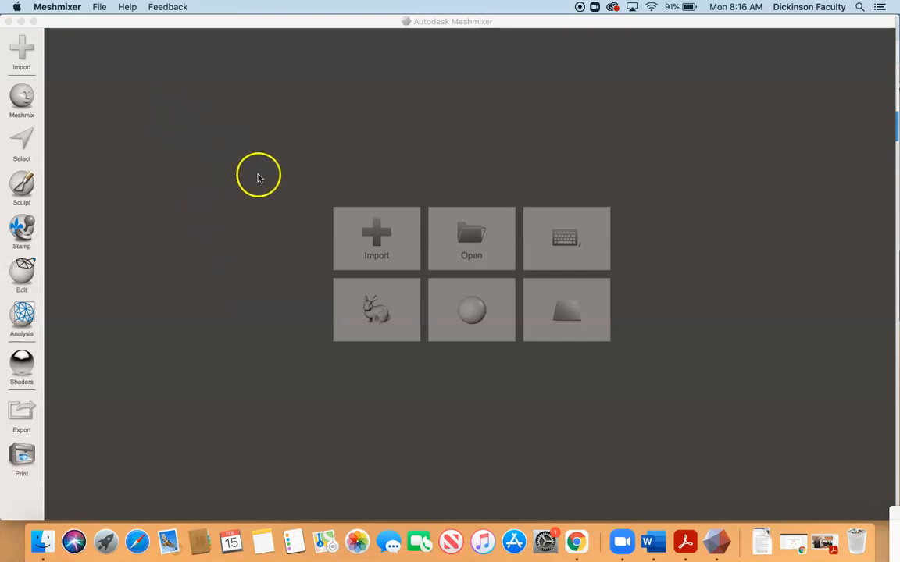
# Import the meshes fursuithead26_bird_lower_jaw.stl and fursuithead26_bird_head_front.stl together.
pyautogui.click(100, 7)
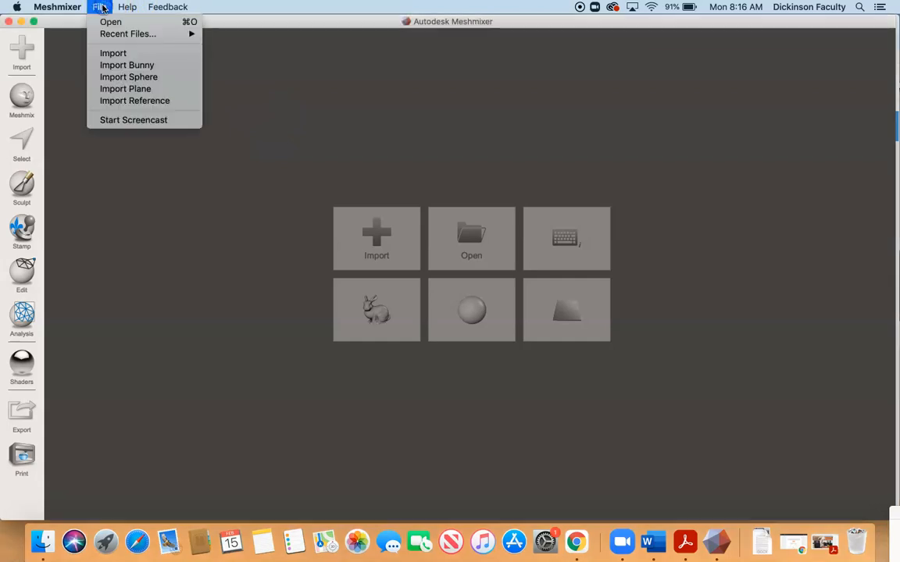
pyautogui.click(113, 53)
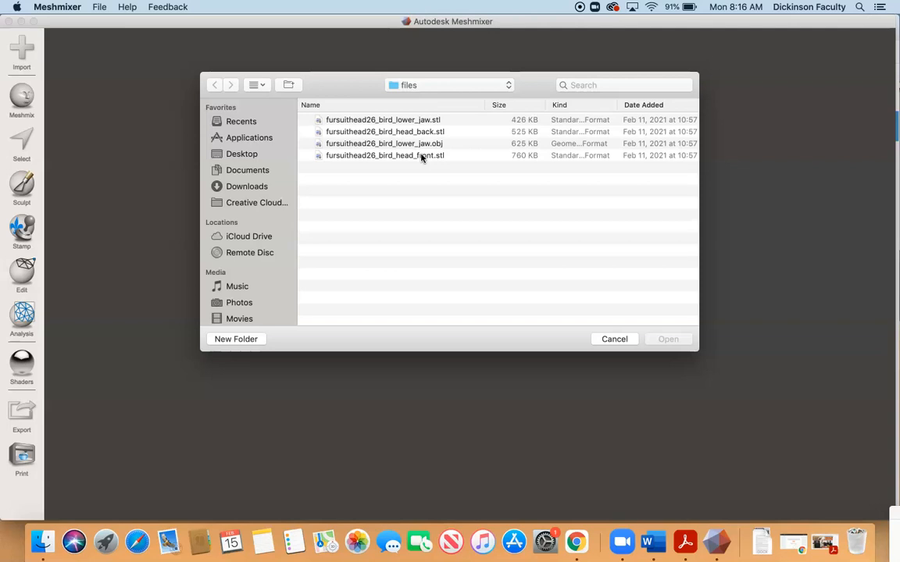
pyautogui.click(411, 122)
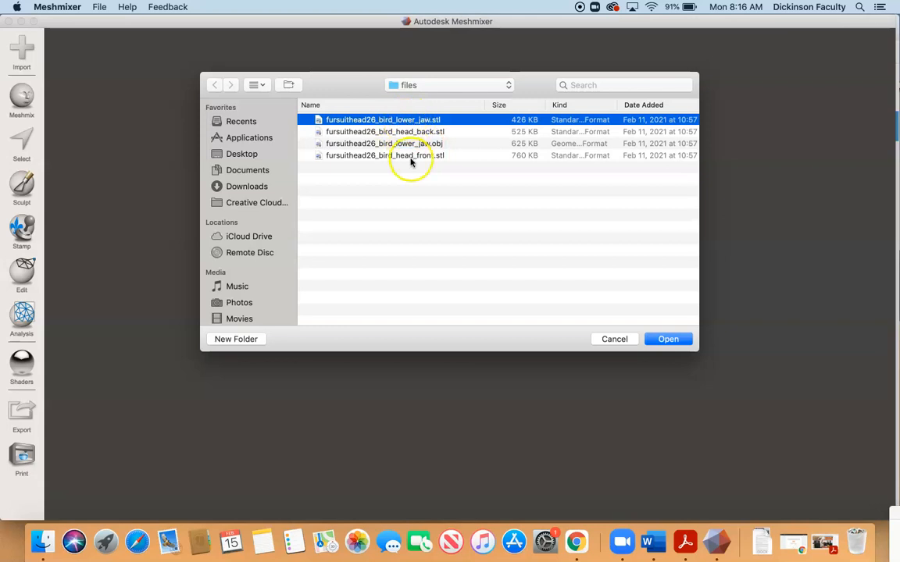
pyautogui.keyDown('super'); pyautogui.click(411, 157); pyautogui.keyUp('super')
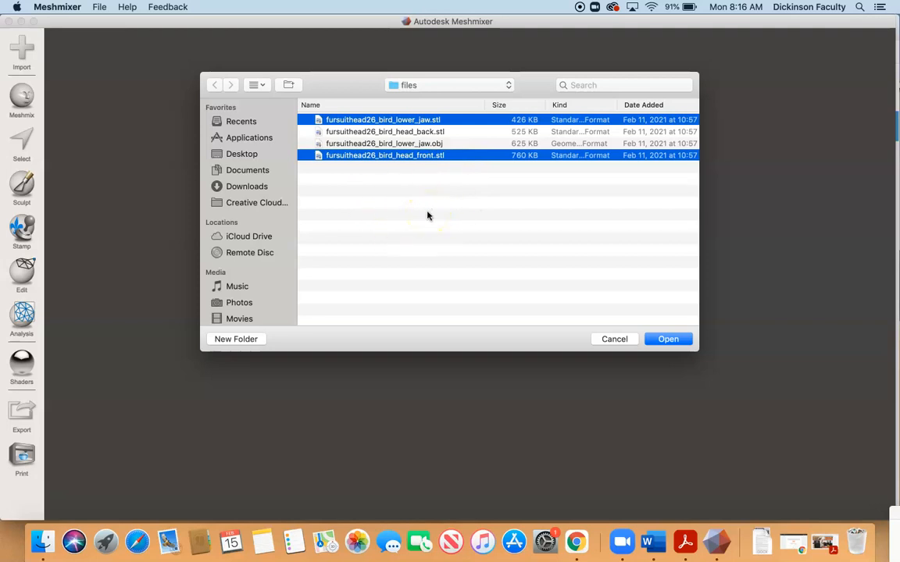
pyautogui.click(666, 339)
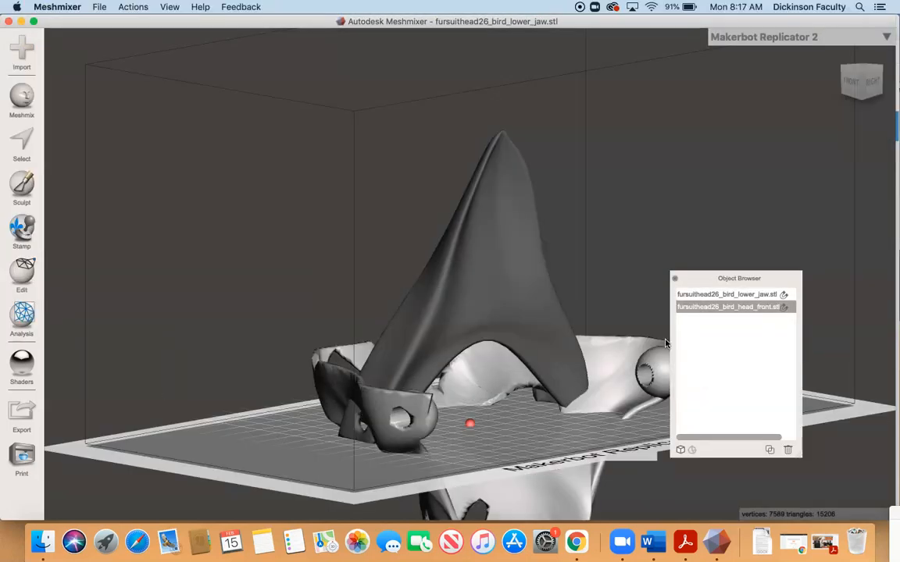
pyautogui.click(99, 6)
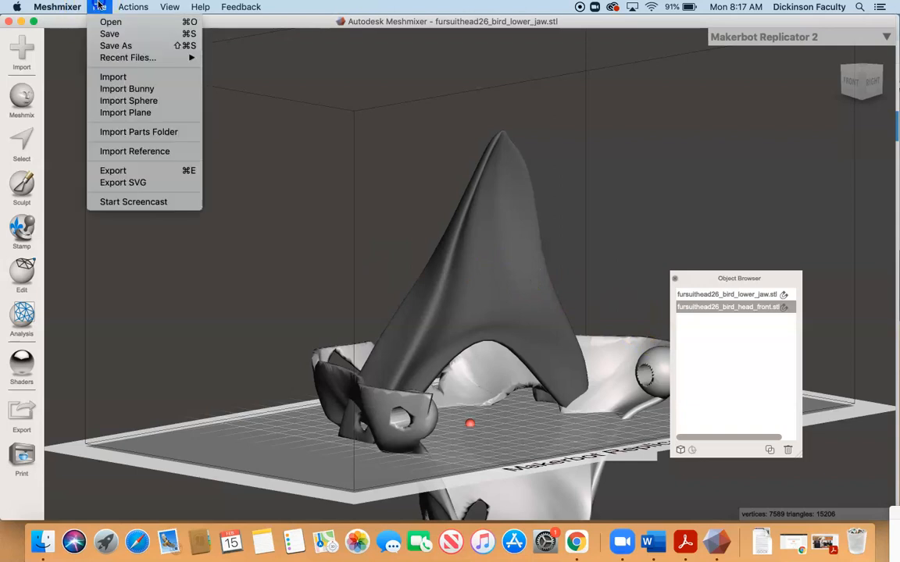
pyautogui.click(114, 77)
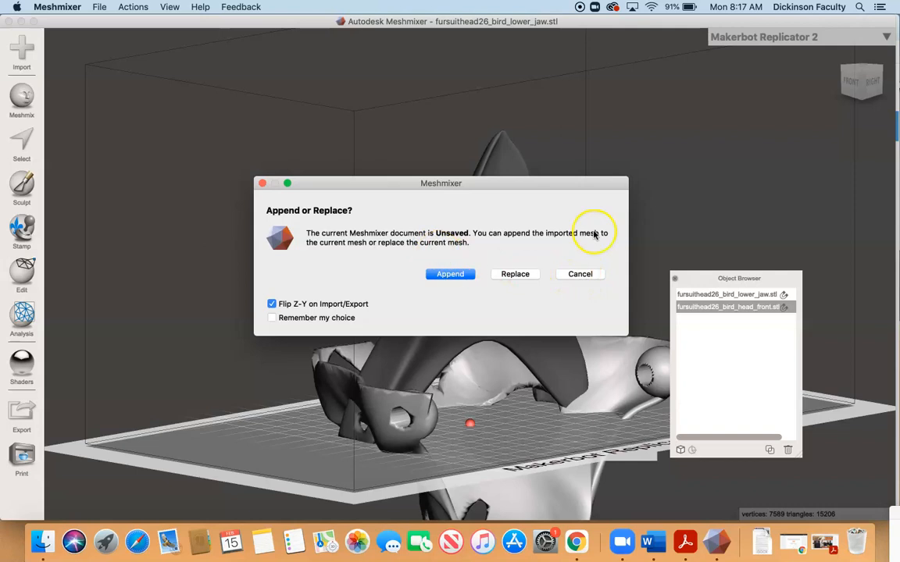
pyautogui.click(580, 274)
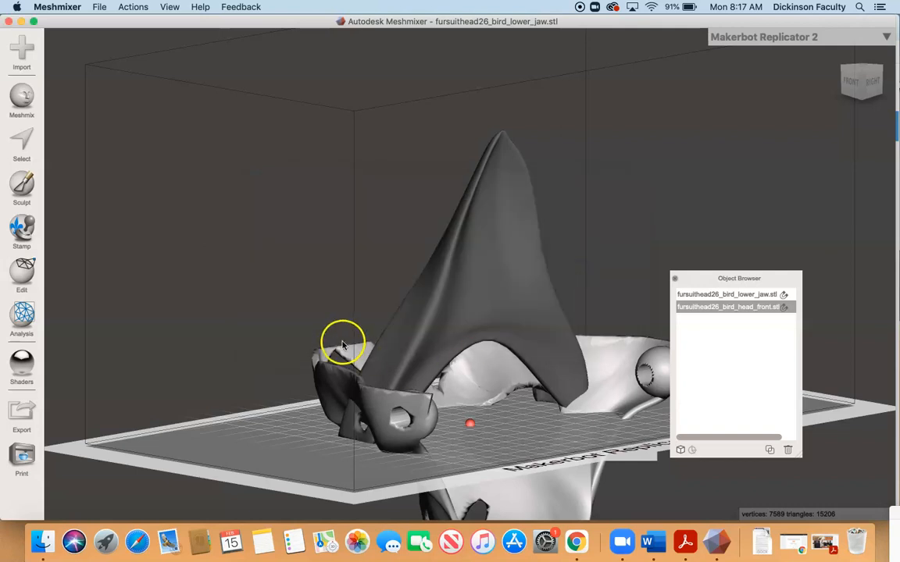
# Examine the two imported meshes by making the lower jaw and the head front active in turn.
pyautogui.moveTo(400, 365); pyautogui.dragTo(488, 346, button='right')
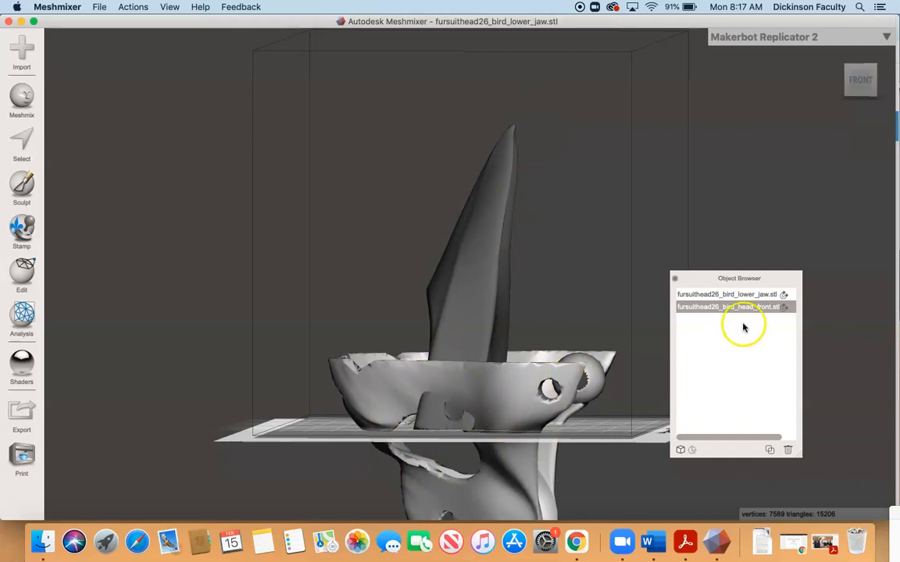
pyautogui.click(722, 295)
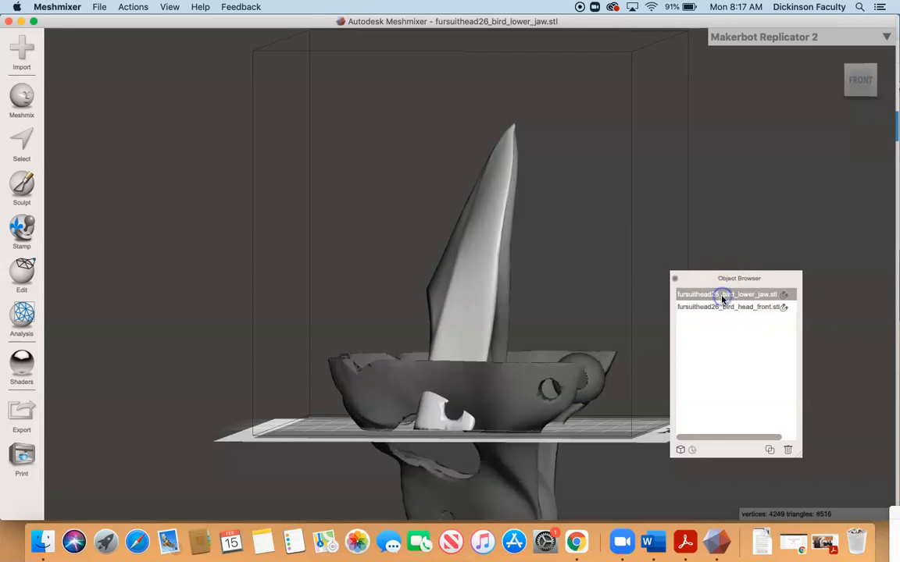
pyautogui.click(722, 307)
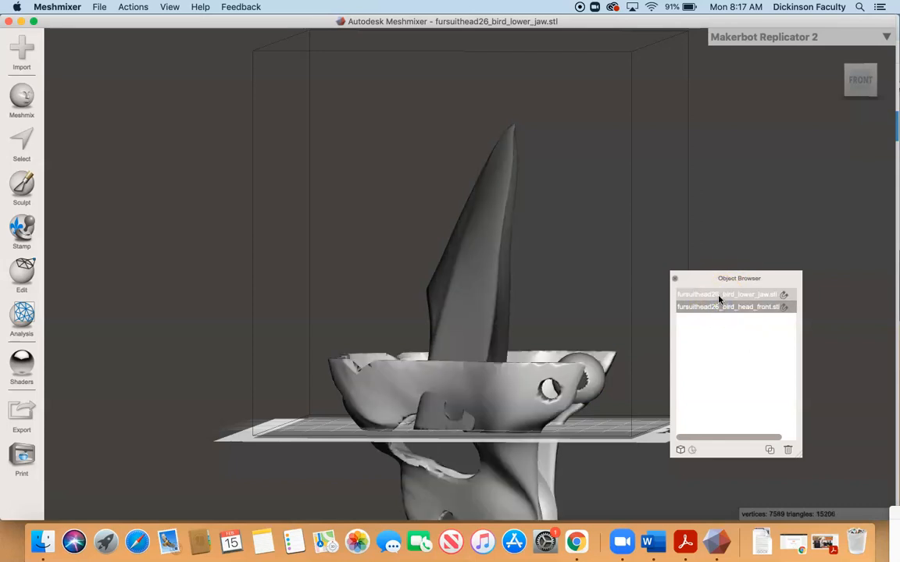
pyautogui.click(719, 295)
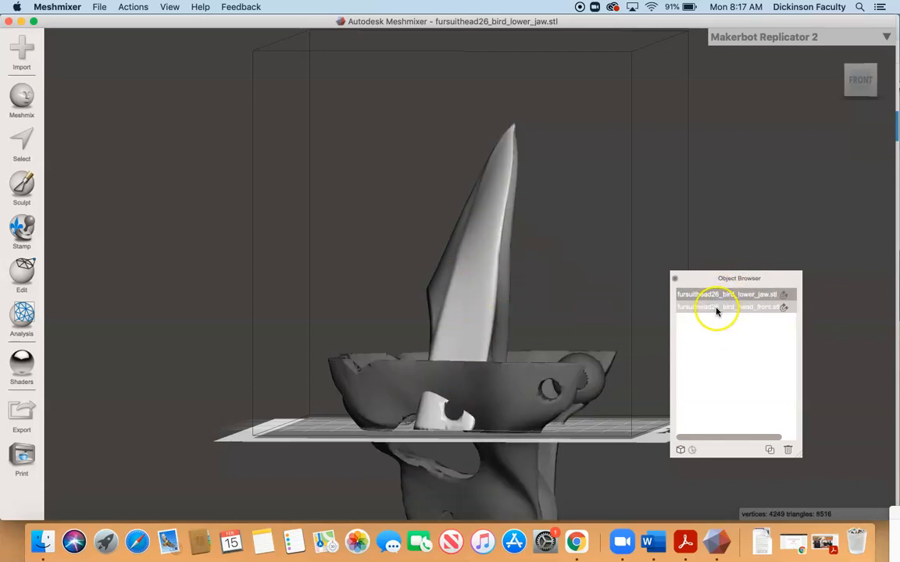
pyautogui.click(717, 308)
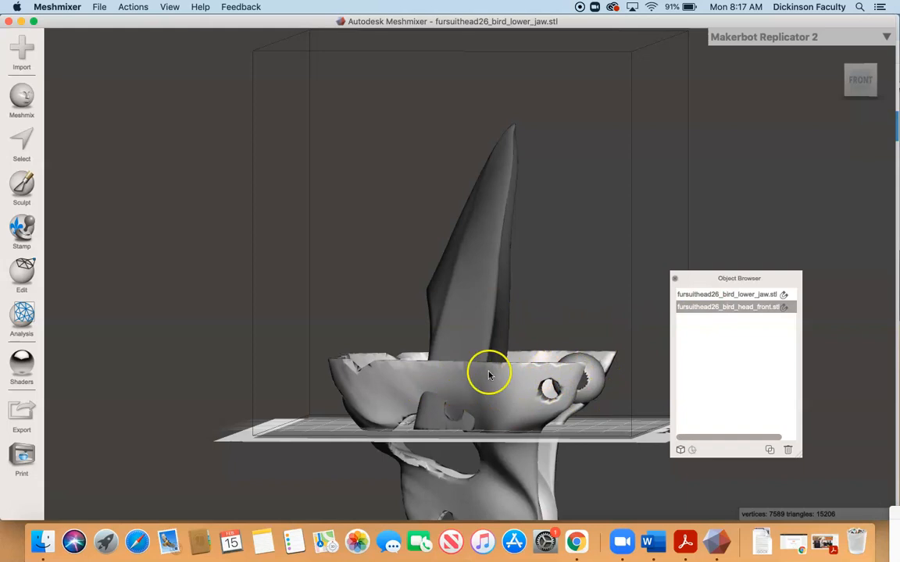
# Transform the bird head front, rotating it about -178.4° around X and moving it about 104 mm in Y and 36 mm in Z.
pyautogui.click(18, 280)
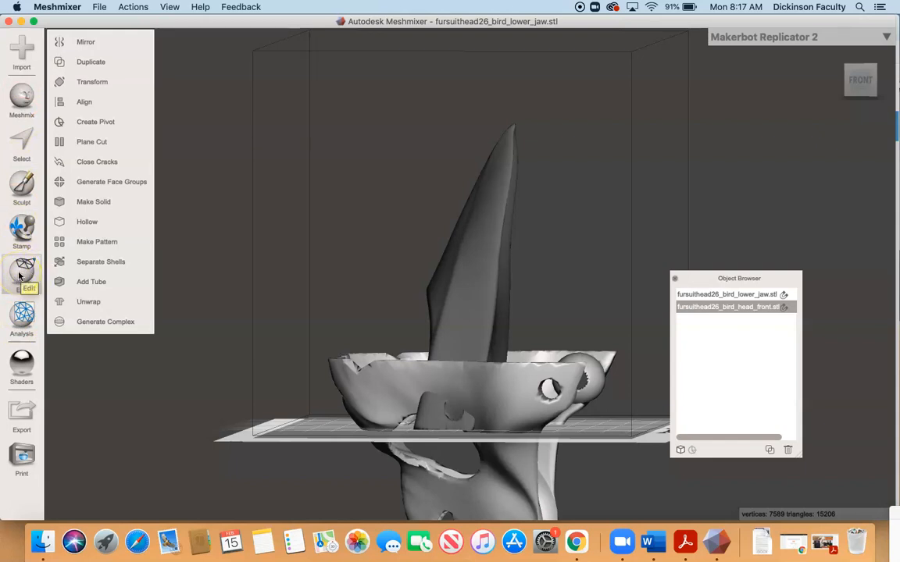
pyautogui.click(24, 301)
pyautogui.click(84, 85)
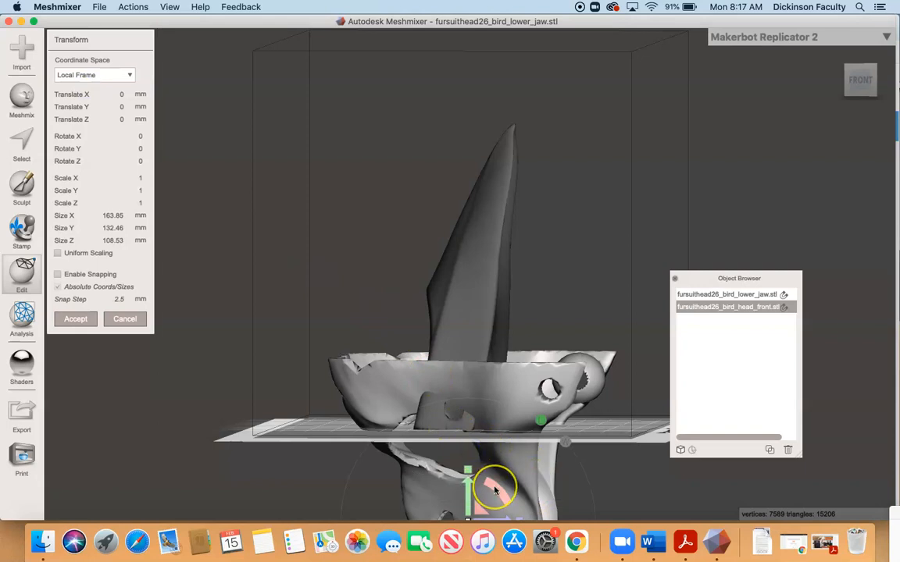
pyautogui.moveTo(494, 489); pyautogui.dragTo(423, 329)
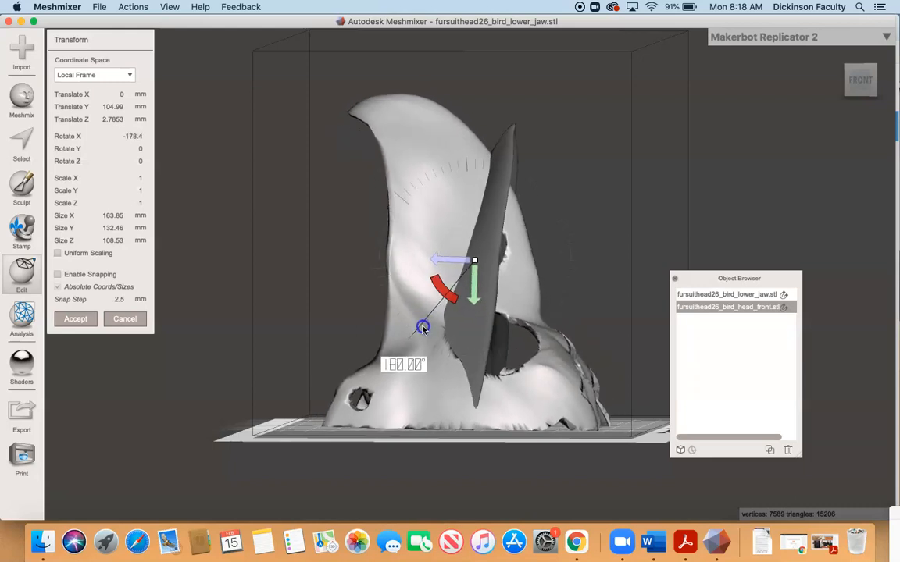
pyautogui.moveTo(423, 329)
pyautogui.mouseDown()
pyautogui.moveTo(414, 318)
pyautogui.moveTo(426, 334)
pyautogui.moveTo(414, 328)
pyautogui.mouseUp()
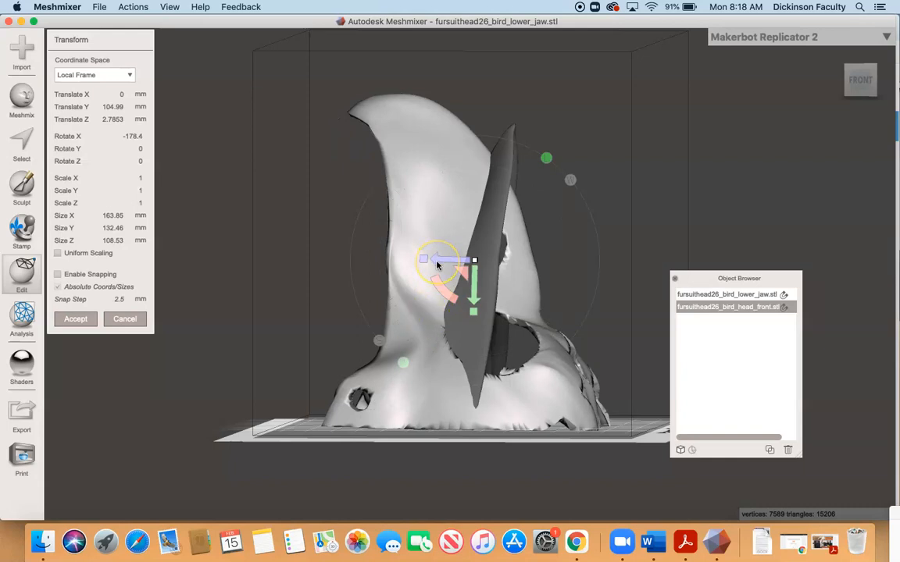
pyautogui.moveTo(451, 268); pyautogui.dragTo(525, 265)
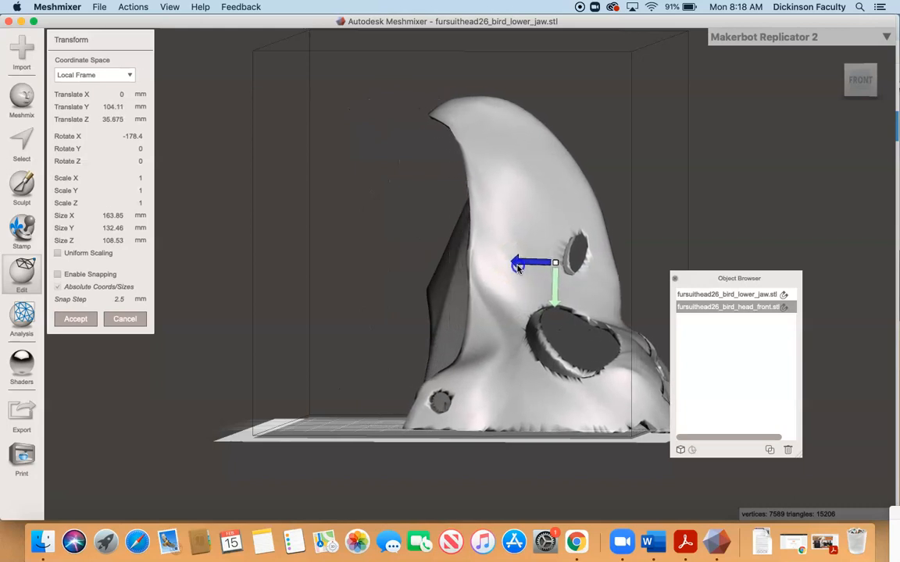
# Transform the lower jaw to fit against the beak, rotating it about -13° around X and moving it about 2.4 mm in Y and -19.4 mm in Z.
pyautogui.doubleClick(726, 297)
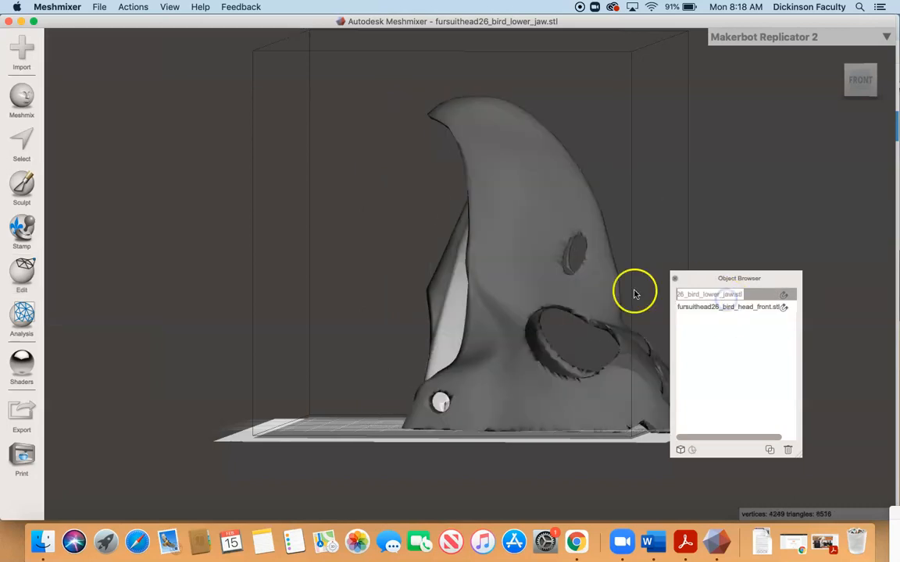
pyautogui.click(682, 333)
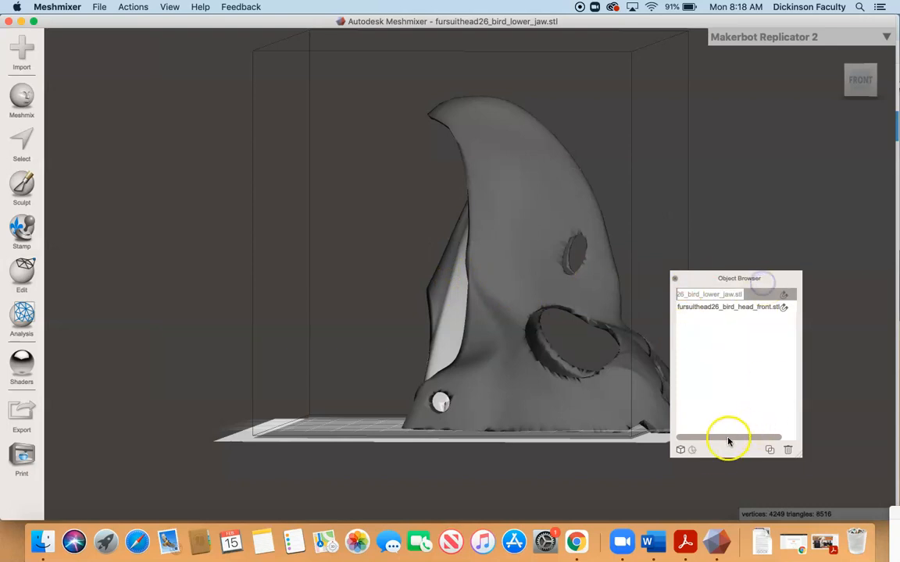
pyautogui.moveTo(23, 273)
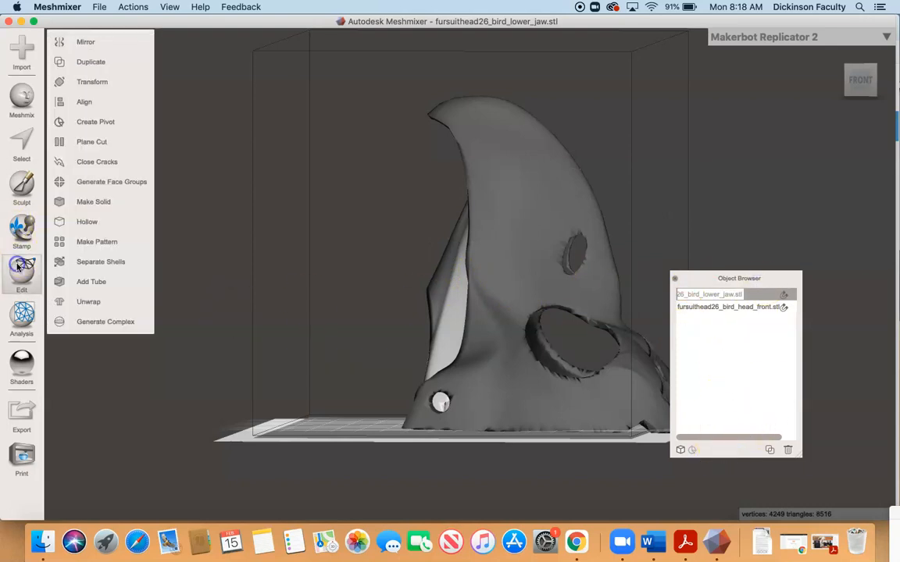
pyautogui.click(95, 80)
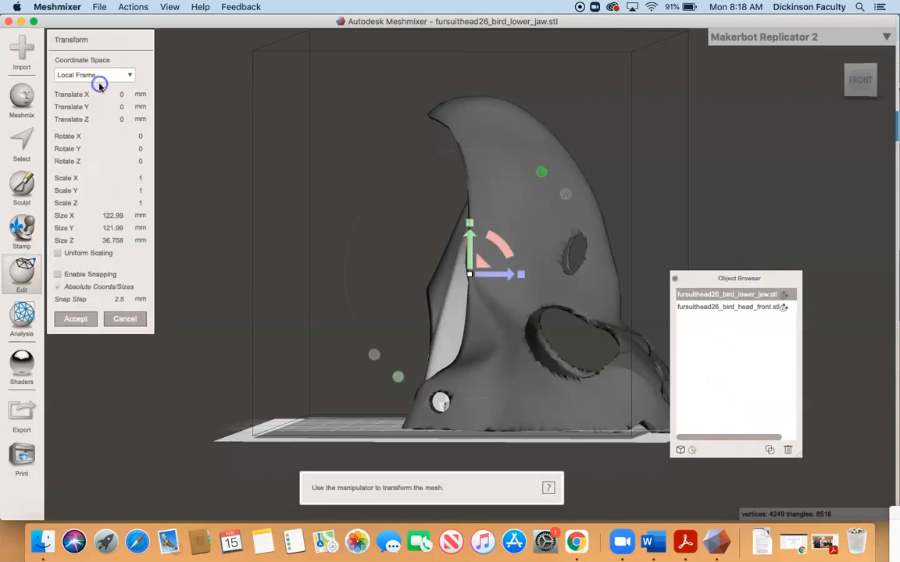
pyautogui.moveTo(491, 274); pyautogui.dragTo(421, 265)
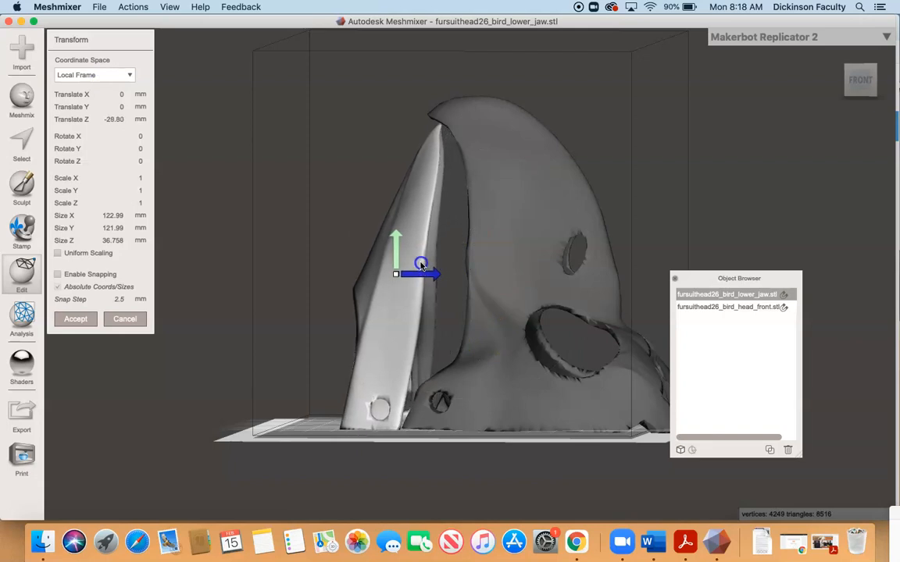
pyautogui.moveTo(421, 266); pyautogui.dragTo(442, 265)
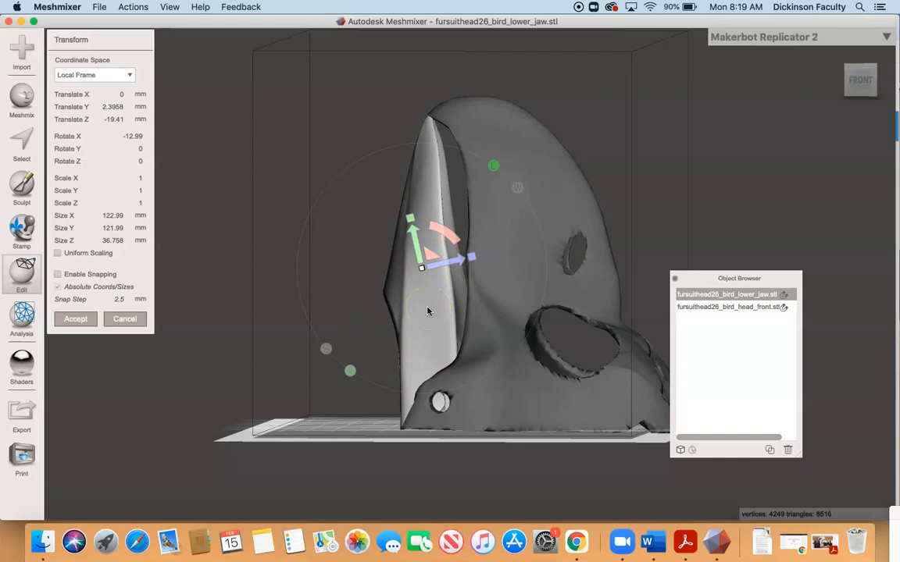
# Centre the lower jaw under the beak at translations of about -1.5 mm X, 0.3 mm Y and -18.9 mm Z, and accept the transform.
pyautogui.moveTo(465, 322); pyautogui.dragTo(664, 334, button='right')
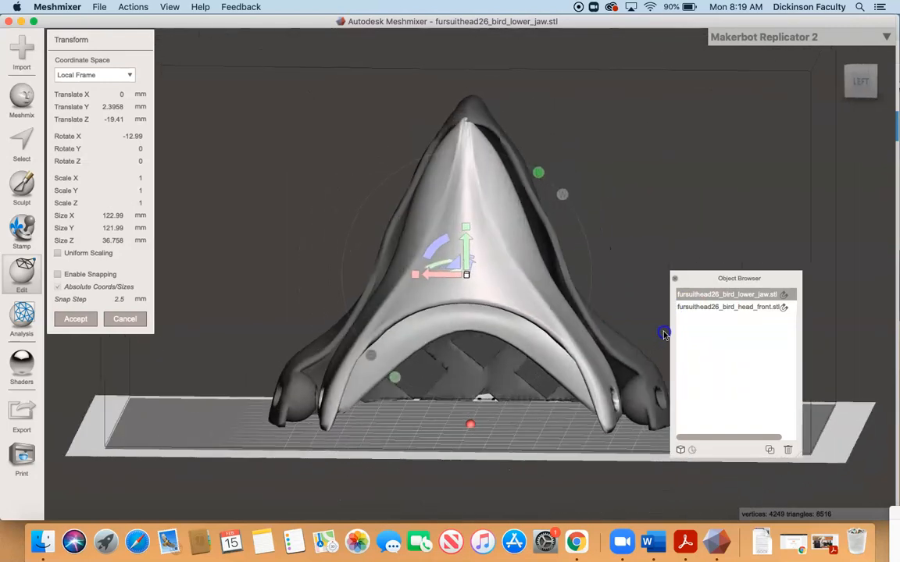
pyautogui.moveTo(467, 250); pyautogui.dragTo(447, 282)
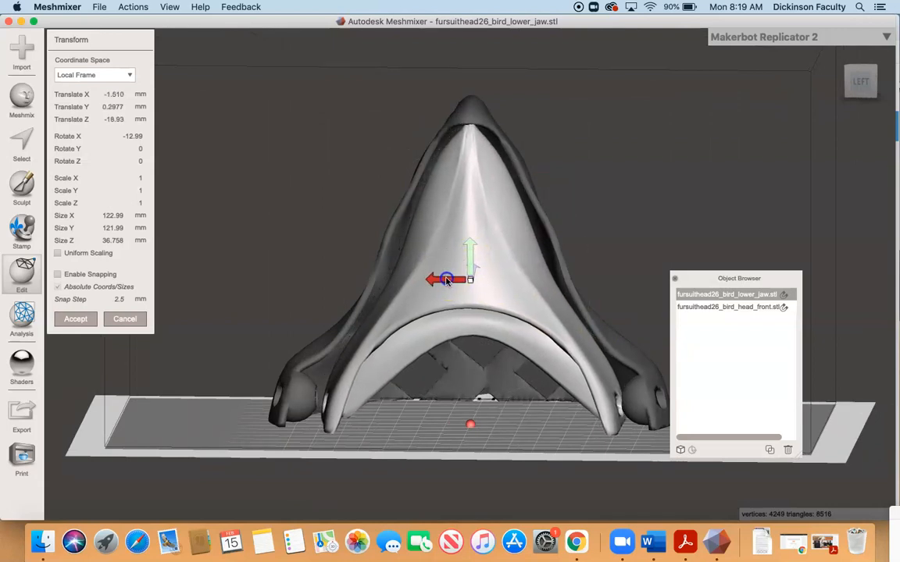
pyautogui.moveTo(492, 271); pyautogui.dragTo(307, 260, button='right')
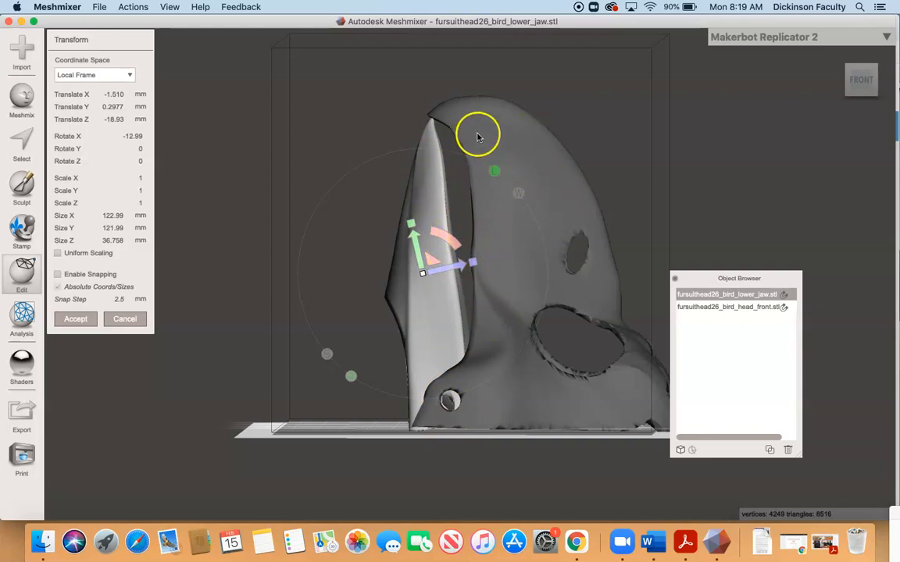
pyautogui.moveTo(492, 154); pyautogui.dragTo(663, 165, button='right')
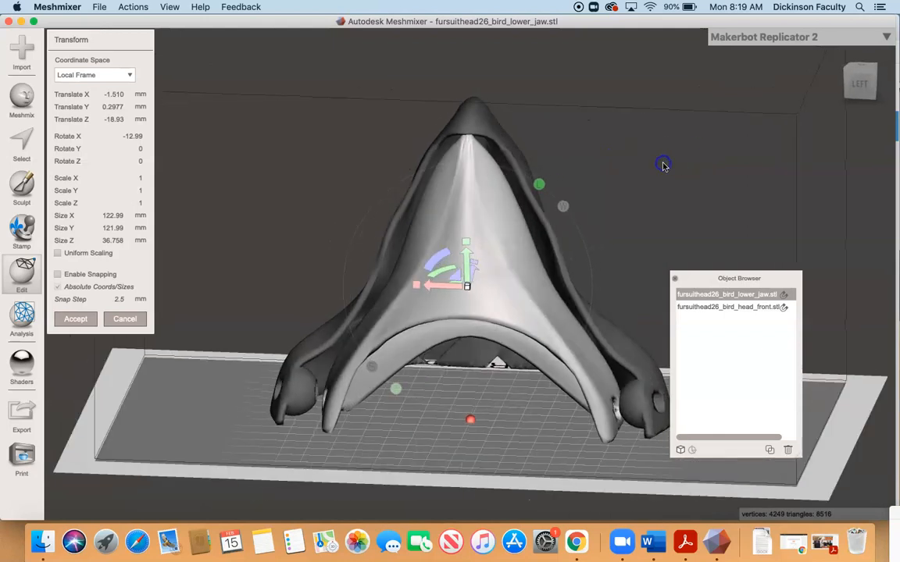
pyautogui.click(74, 319)
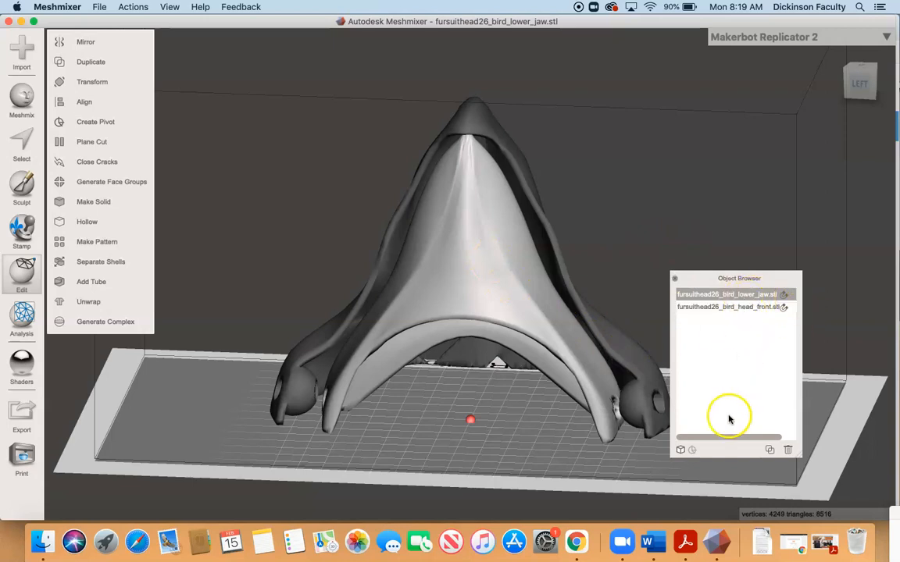
# Make the lower jaw the active object and turn on symmetry for sculpting it.
pyautogui.click(718, 294)
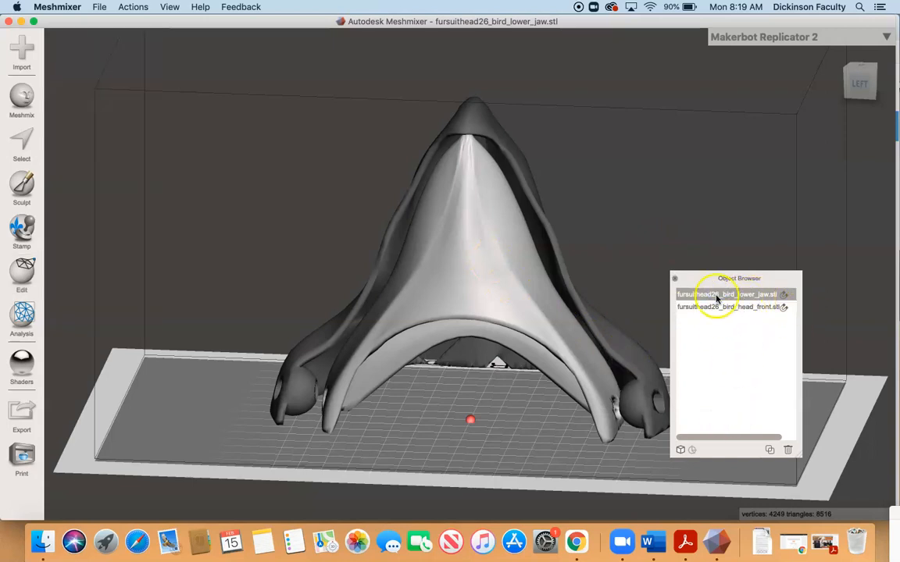
pyautogui.click(715, 310)
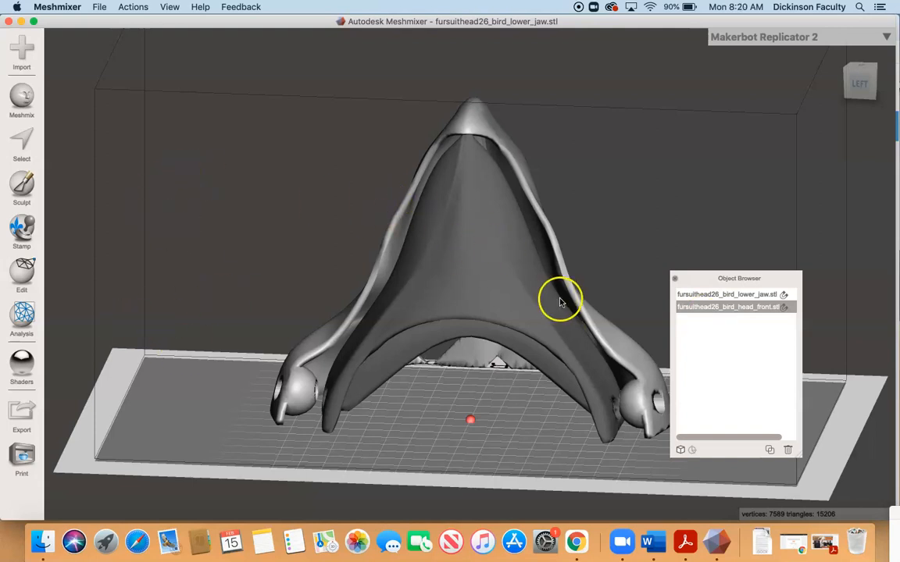
pyautogui.click(732, 296)
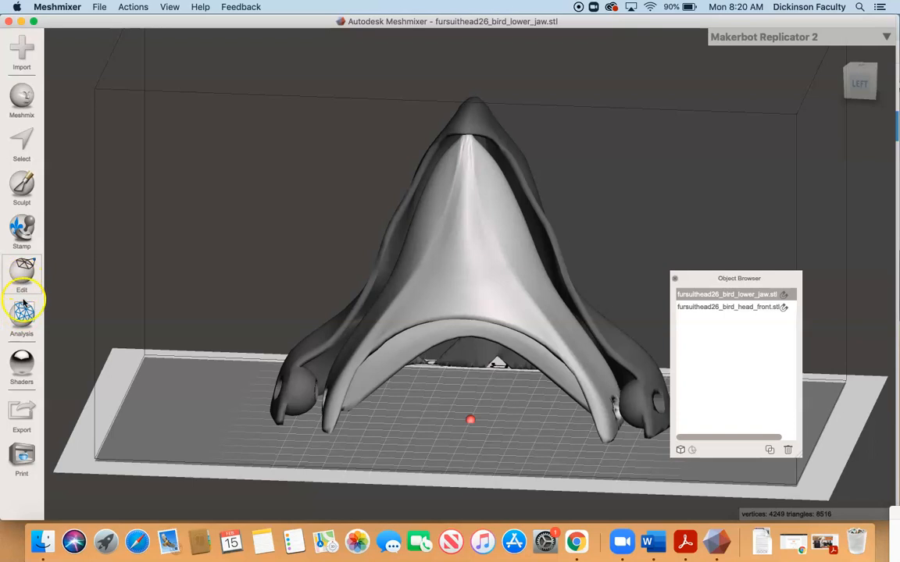
pyautogui.click(18, 273)
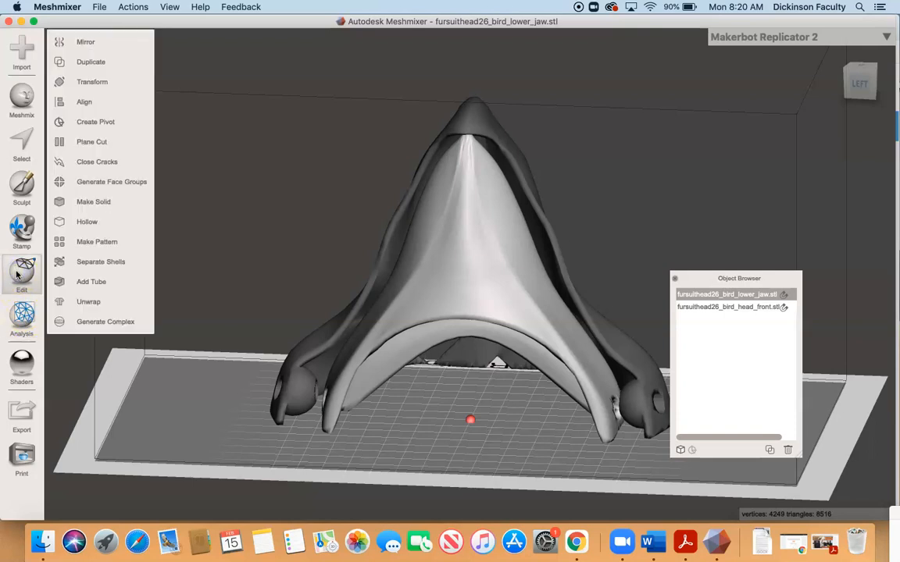
pyautogui.click(22, 186)
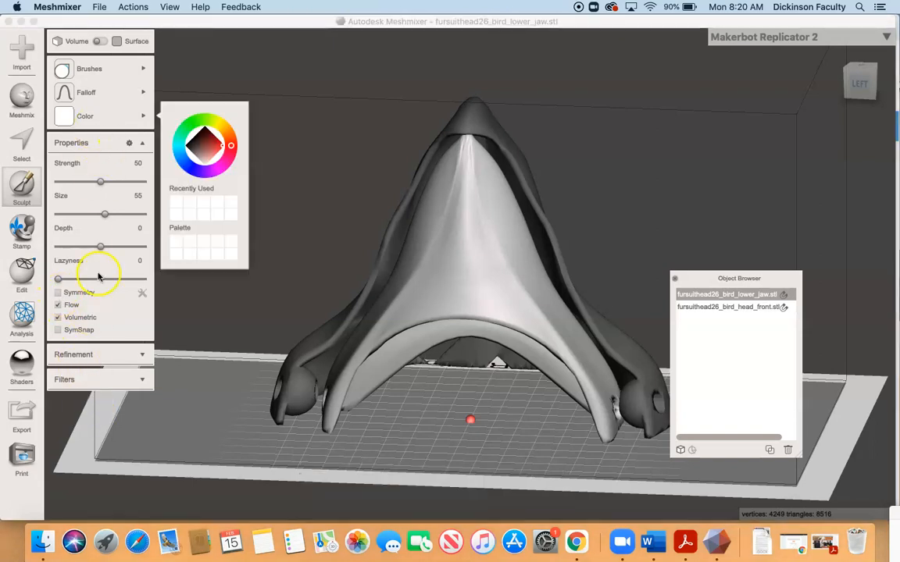
pyautogui.click(58, 293)
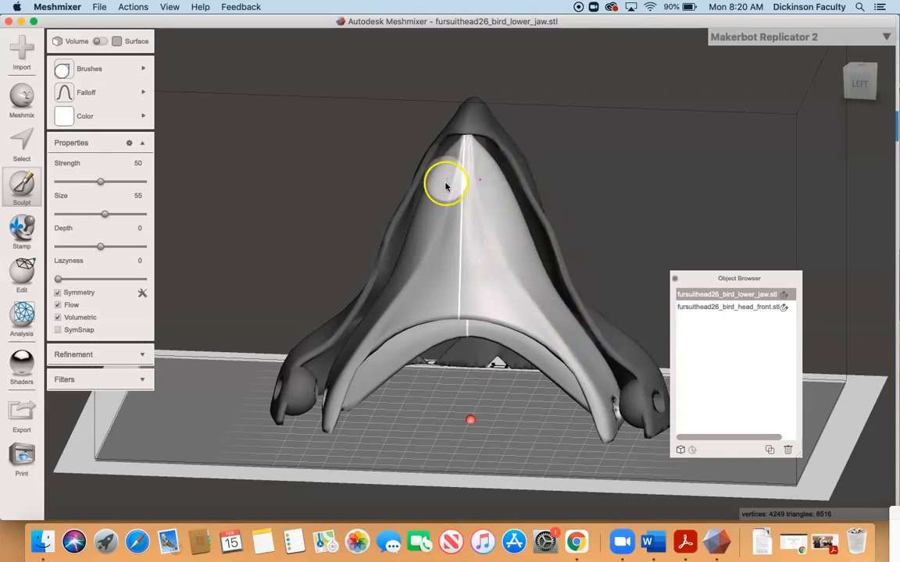
# Make the bird head front the active object and check its symmetry line in Sculpt from above.
pyautogui.click(721, 307)
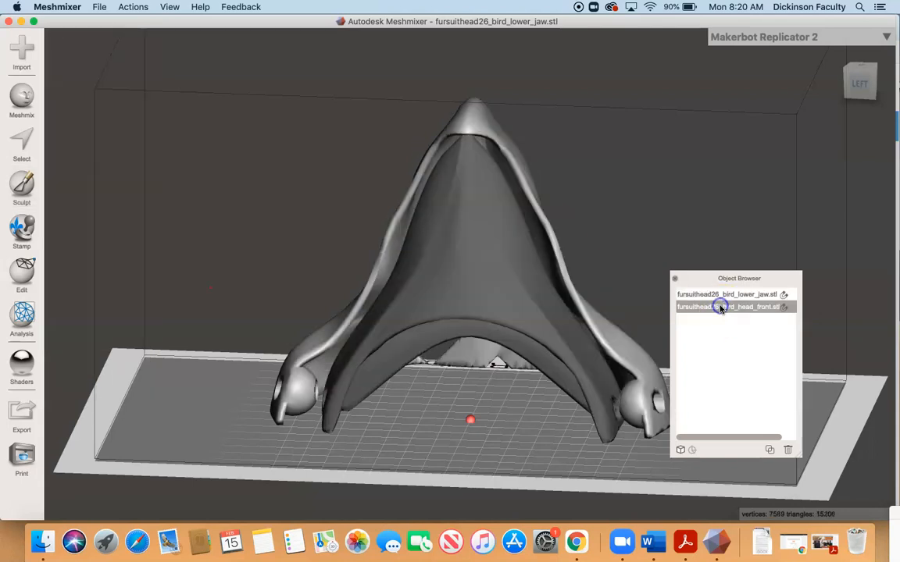
pyautogui.click(21, 194)
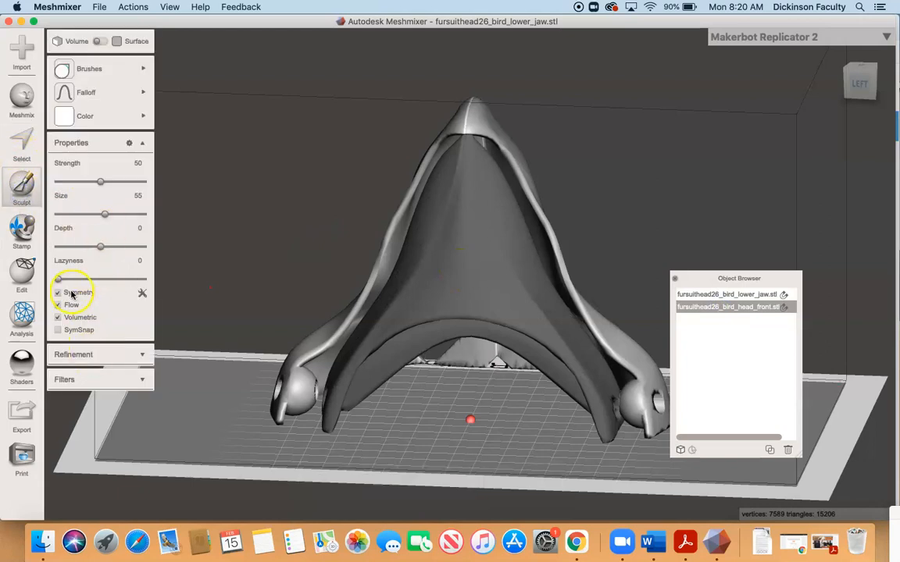
pyautogui.moveTo(493, 166); pyautogui.dragTo(491, 383, button='right')
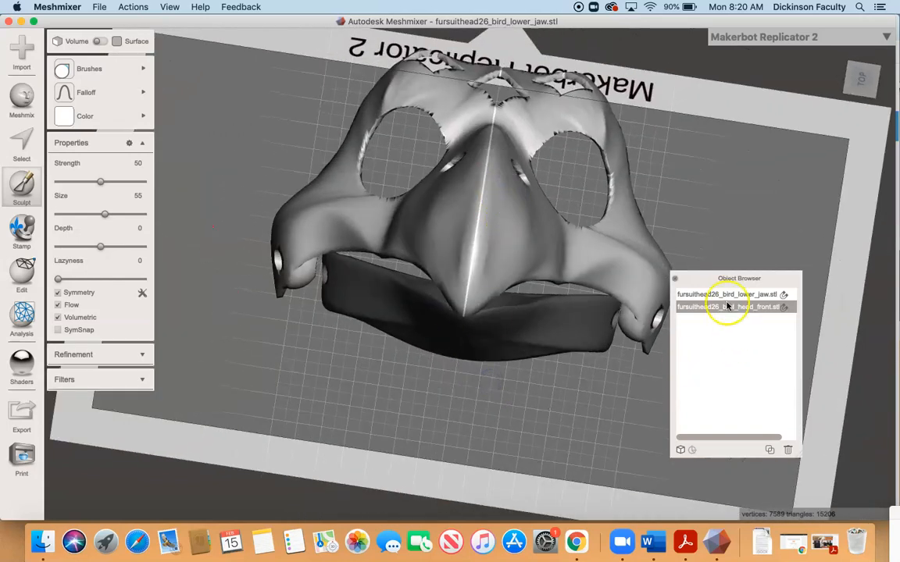
# Alternate the active object between the lower jaw and head front, finish on the lower jaw, and start sculpting it.
pyautogui.click(725, 294)
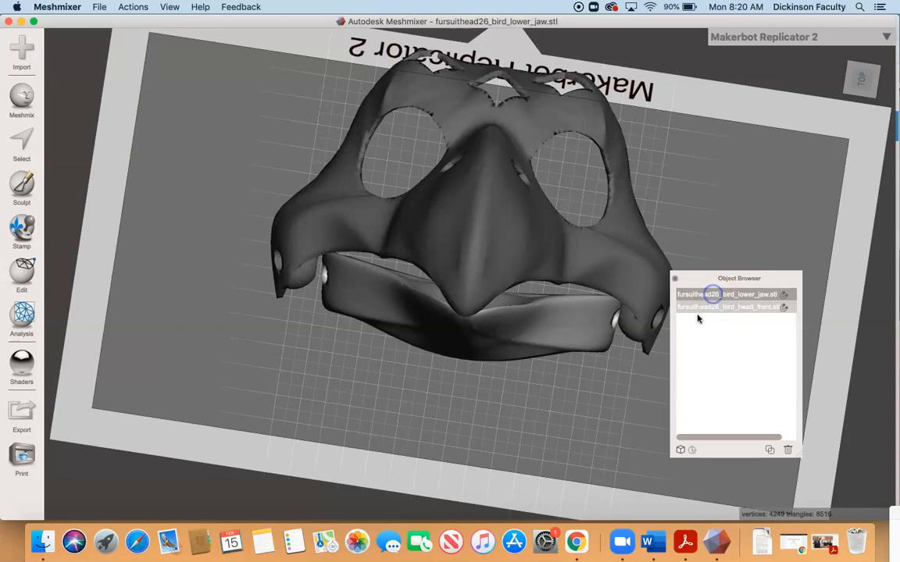
pyautogui.keyDown('shift'); pyautogui.click(695, 310); pyautogui.keyUp('shift')
pyautogui.click(695, 311)
pyautogui.click(692, 298)
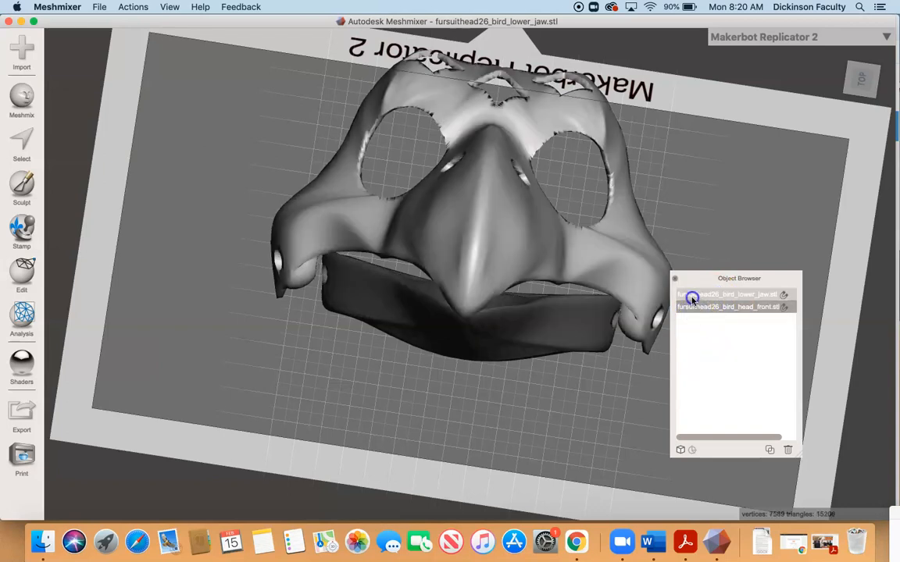
pyautogui.moveTo(514, 364); pyautogui.dragTo(542, 242, button='right')
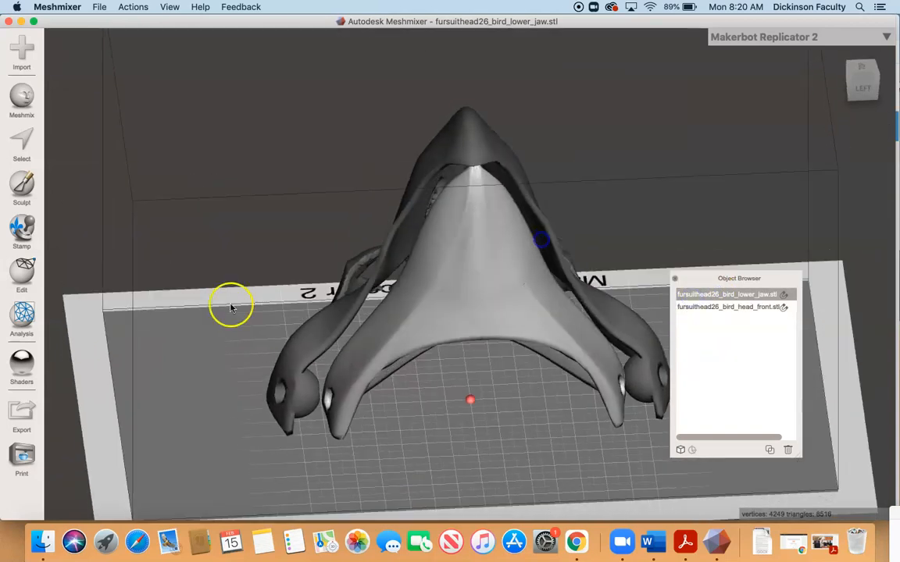
pyautogui.click(22, 184)
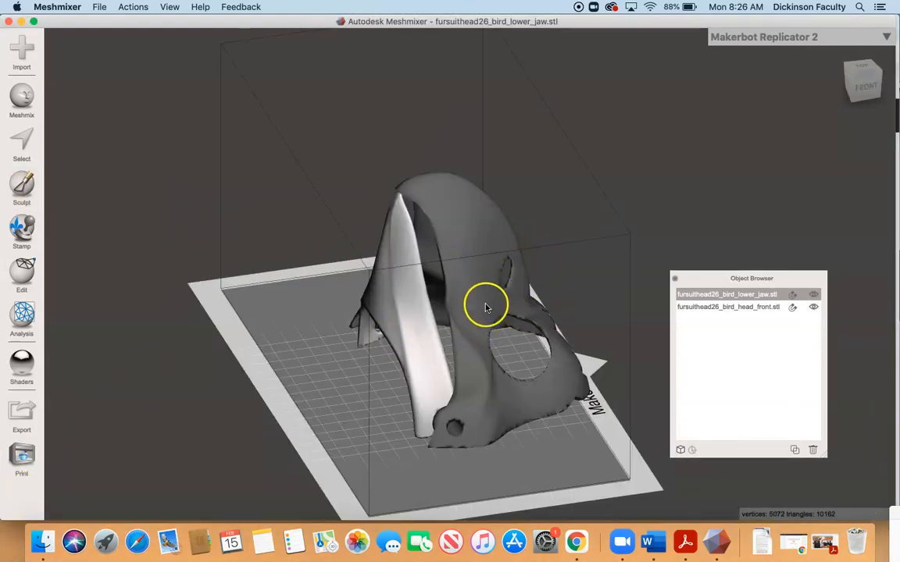
pyautogui.moveTo(483, 301); pyautogui.dragTo(421, 302, button='right')
pyautogui.click(801, 311)
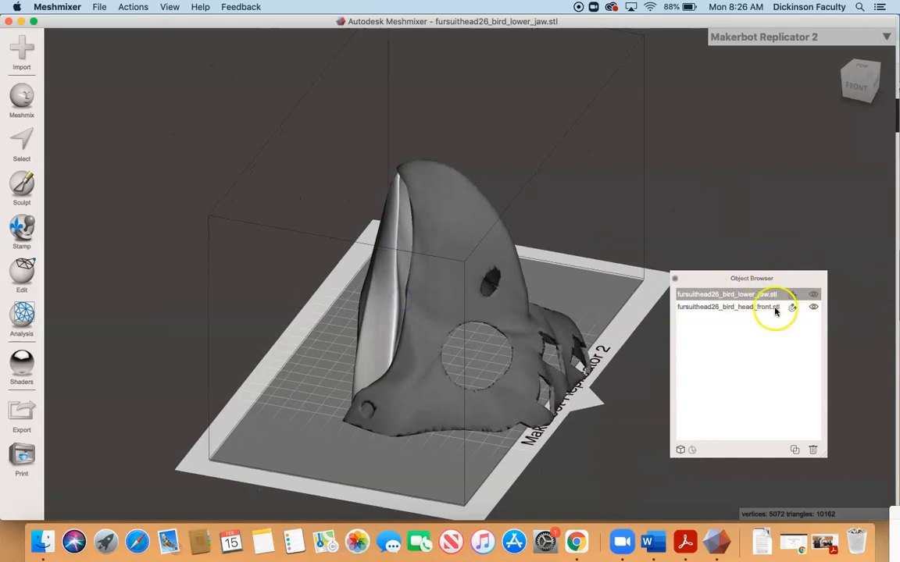
pyautogui.click(133, 7)
pyautogui.moveTo(170, 7)
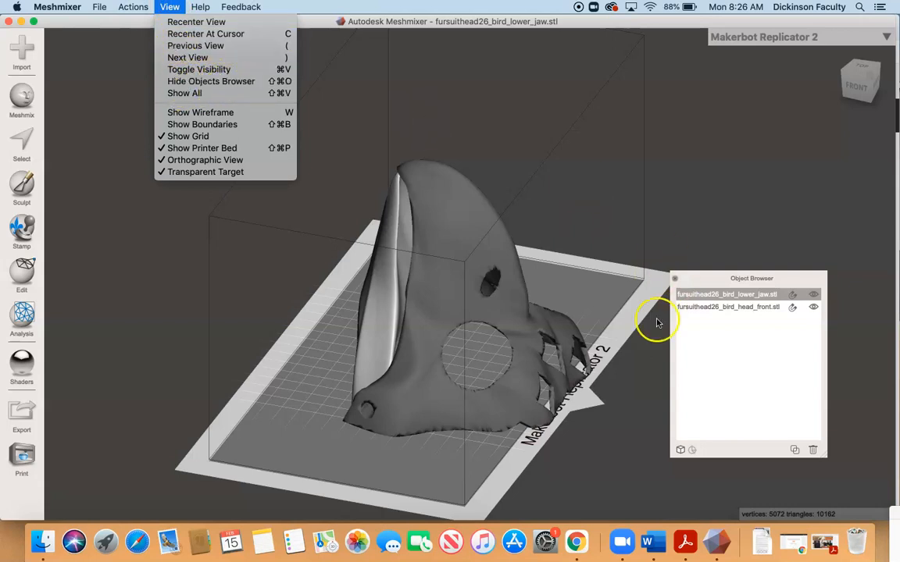
pyautogui.click(759, 345)
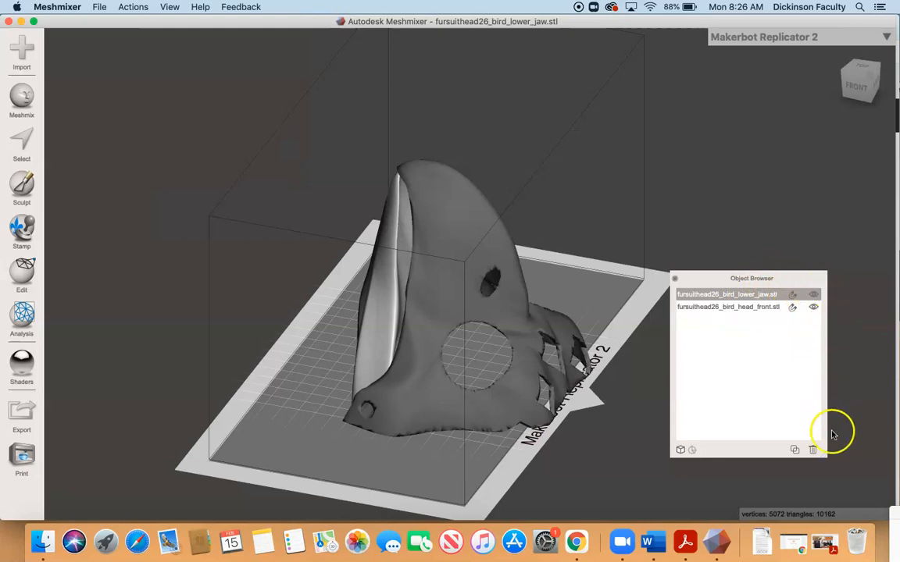
# Hide the lower jaw and make the bird head front the active object.
pyautogui.moveTo(822, 457)
pyautogui.mouseDown()
pyautogui.moveTo(796, 452)
pyautogui.moveTo(825, 456)
pyautogui.mouseUp()
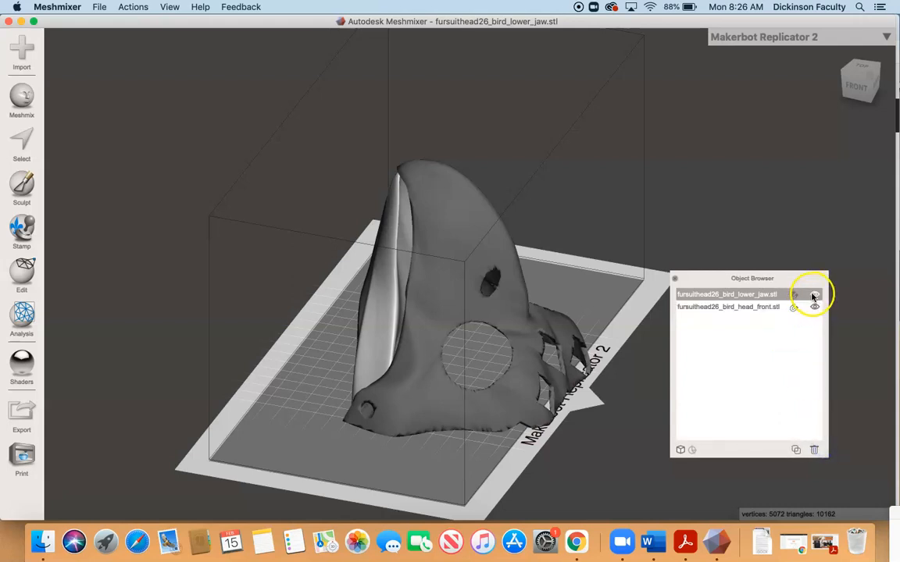
pyautogui.click(815, 296)
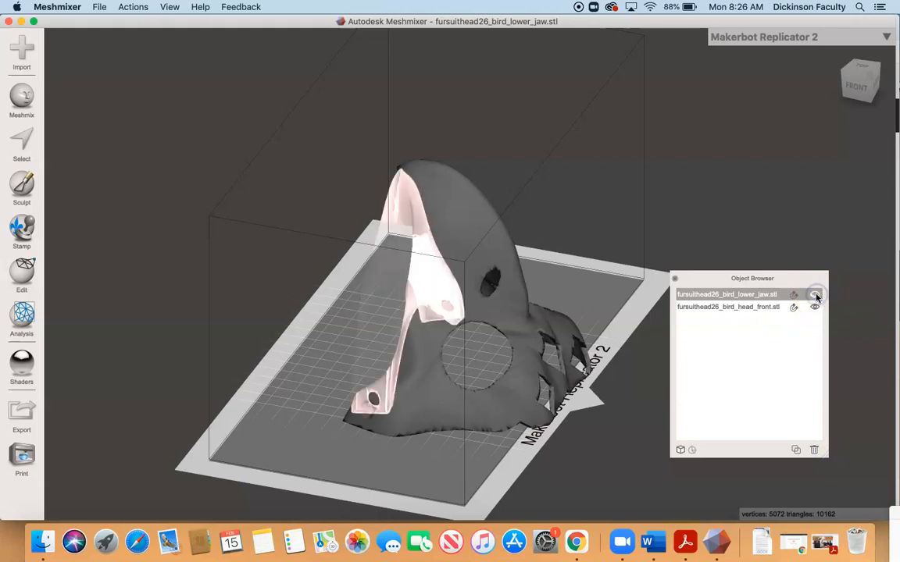
pyautogui.click(753, 307)
pyautogui.click(764, 296)
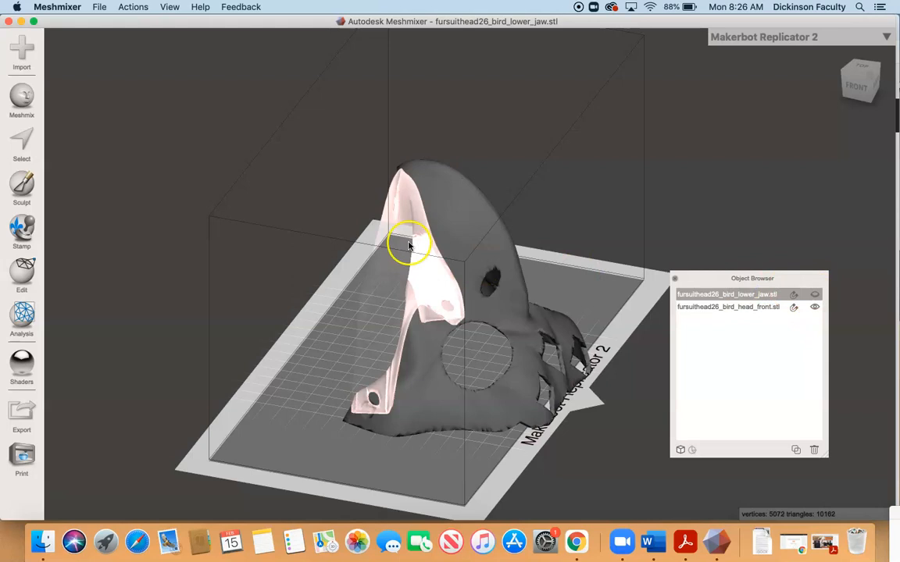
pyautogui.click(735, 308)
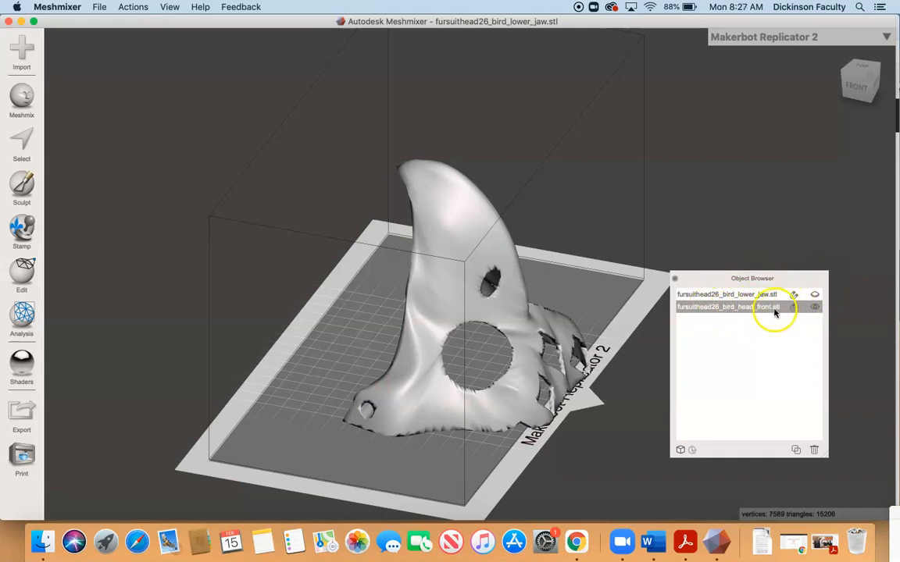
# Sculpt the head front with the Drag brush, pulling out the beak's side edge just behind the tip.
pyautogui.moveTo(432, 335); pyautogui.dragTo(657, 390, button='right')
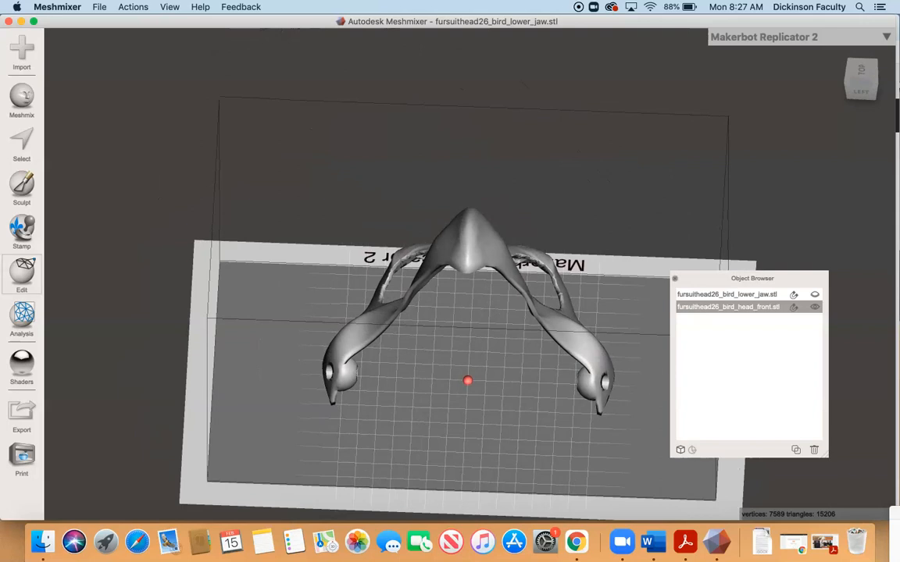
pyautogui.click(13, 182)
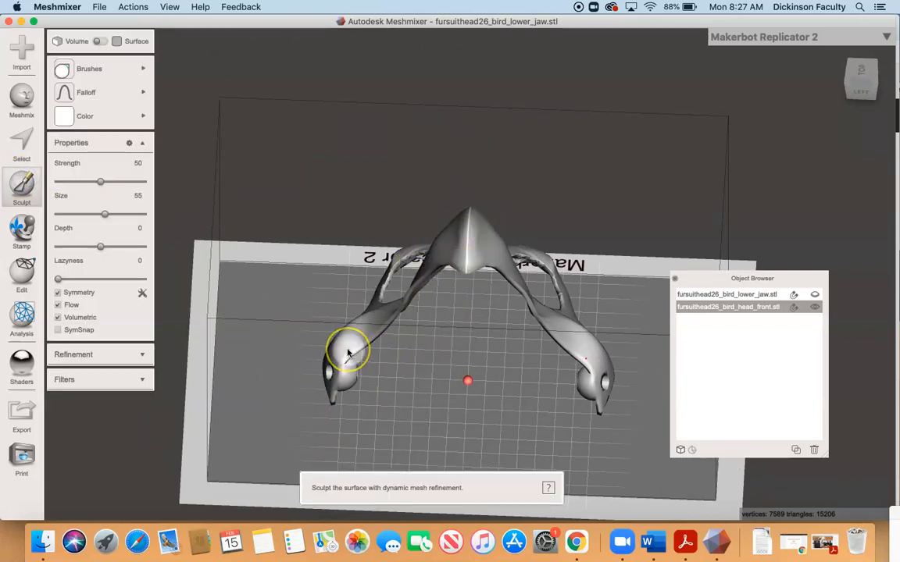
pyautogui.moveTo(143, 73)
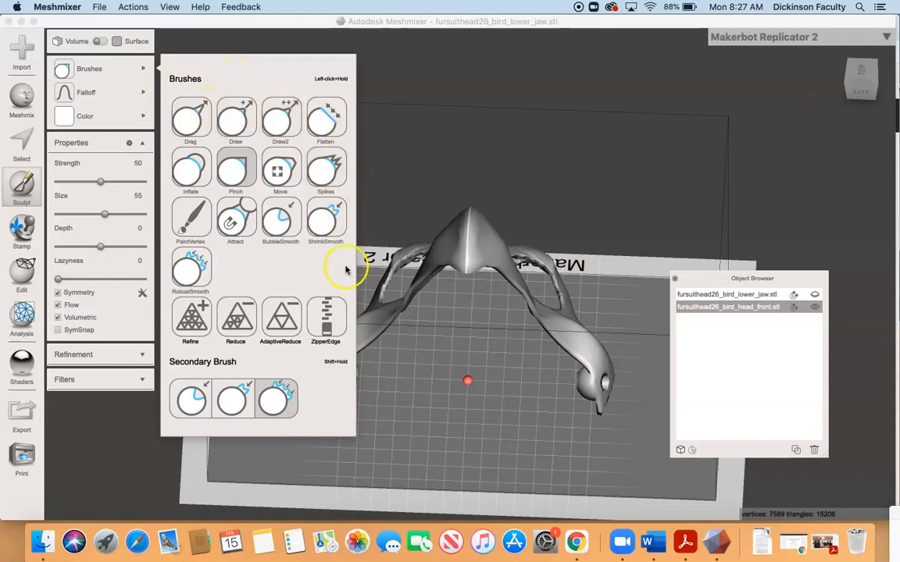
pyautogui.moveTo(428, 255)
pyautogui.mouseDown(button='right')
pyautogui.moveTo(435, 263)
pyautogui.moveTo(482, 201)
pyautogui.moveTo(664, 189)
pyautogui.moveTo(496, 207)
pyautogui.moveTo(515, 221)
pyautogui.moveTo(470, 167)
pyautogui.moveTo(414, 197)
pyautogui.moveTo(450, 200)
pyautogui.moveTo(437, 217)
pyautogui.moveTo(460, 220)
pyautogui.moveTo(504, 209)
pyautogui.moveTo(548, 217)
pyautogui.moveTo(564, 197)
pyautogui.moveTo(634, 192)
pyautogui.moveTo(528, 187)
pyautogui.moveTo(601, 151)
pyautogui.mouseUp(button='right')
pyautogui.click(90, 70)
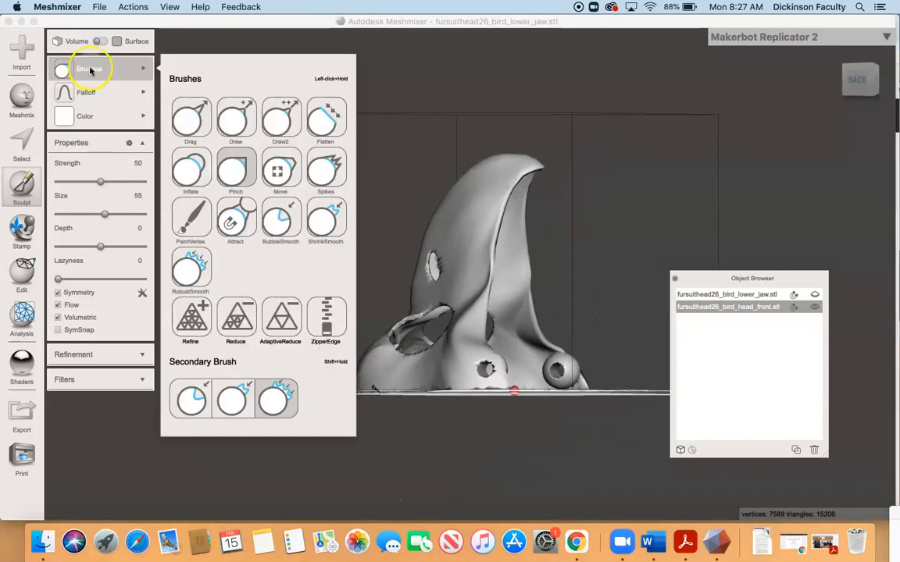
pyautogui.click(190, 118)
pyautogui.moveTo(467, 211)
pyautogui.mouseDown(button='right')
pyautogui.moveTo(496, 213)
pyautogui.moveTo(503, 223)
pyautogui.mouseUp(button='right')
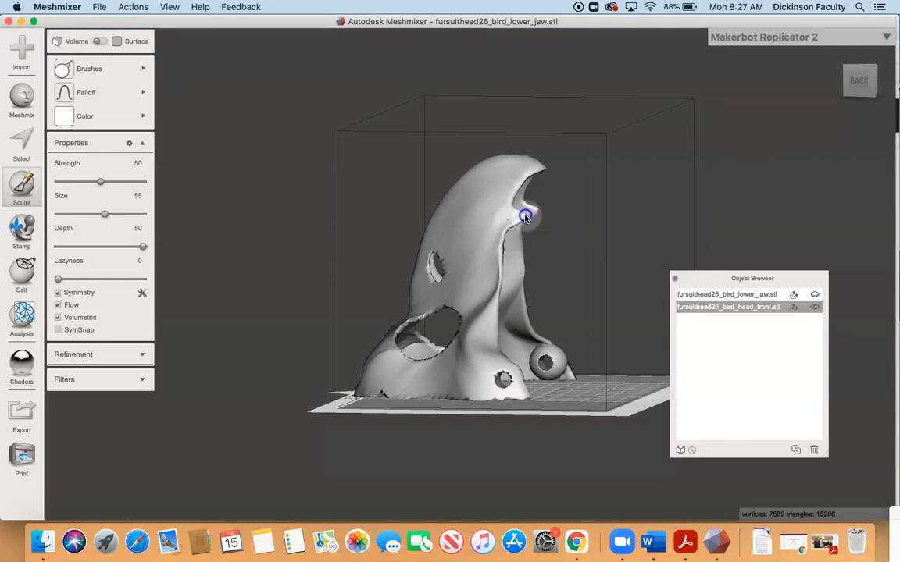
pyautogui.moveTo(524, 217)
pyautogui.mouseDown()
pyautogui.moveTo(509, 212)
pyautogui.moveTo(521, 192)
pyautogui.mouseUp()
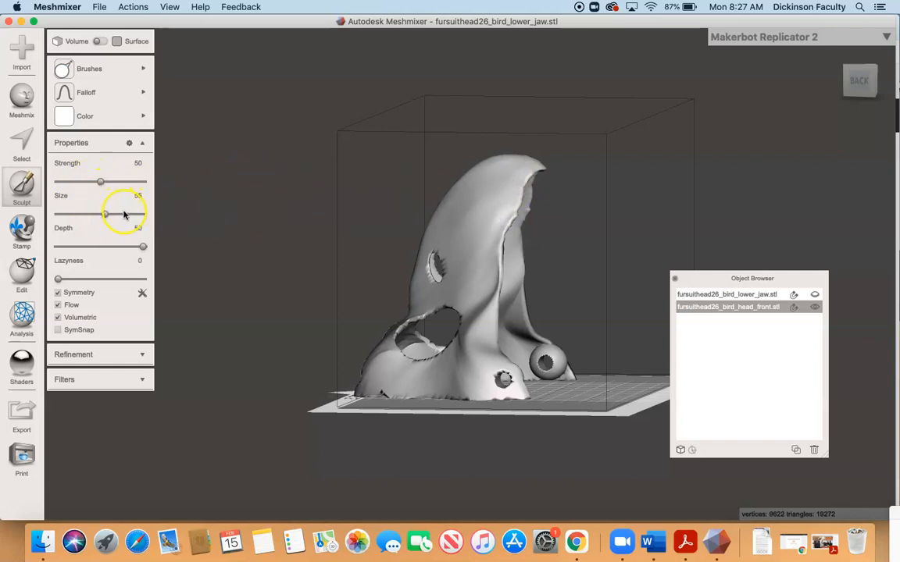
# Set the brush size to 100 and pull the beak's side edges and tip outward.
pyautogui.moveTo(136, 214); pyautogui.dragTo(144, 212)
pyautogui.moveTo(500, 238)
pyautogui.mouseDown()
pyautogui.moveTo(516, 245)
pyautogui.moveTo(501, 329)
pyautogui.mouseUp()
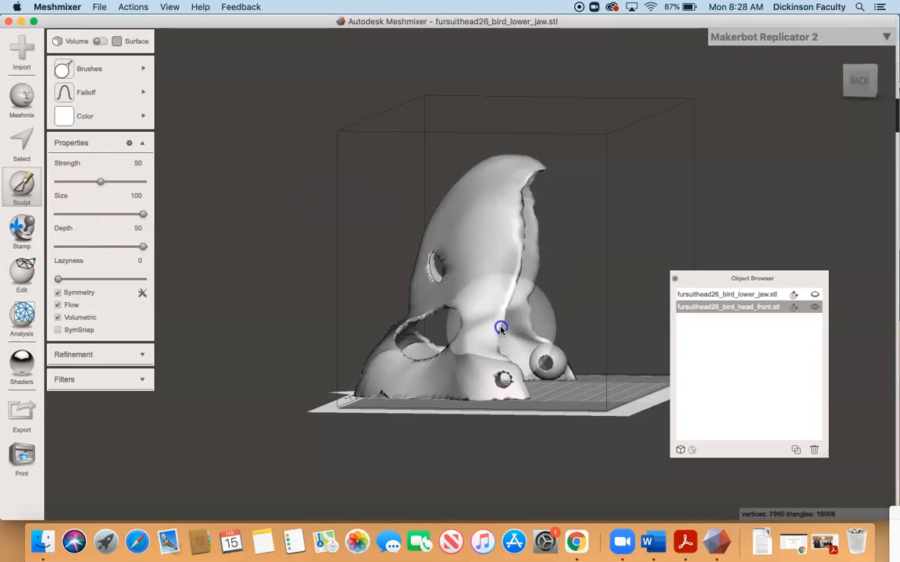
pyautogui.click(504, 302)
pyautogui.click(514, 195)
pyautogui.moveTo(514, 195)
pyautogui.mouseDown()
pyautogui.moveTo(546, 165)
pyautogui.moveTo(577, 174)
pyautogui.mouseUp()
pyautogui.moveTo(556, 175)
pyautogui.mouseDown(button='right')
pyautogui.moveTo(310, 186)
pyautogui.moveTo(460, 155)
pyautogui.moveTo(574, 155)
pyautogui.moveTo(514, 173)
pyautogui.moveTo(532, 188)
pyautogui.moveTo(538, 176)
pyautogui.moveTo(554, 181)
pyautogui.moveTo(537, 147)
pyautogui.moveTo(479, 141)
pyautogui.moveTo(414, 176)
pyautogui.moveTo(533, 219)
pyautogui.mouseUp(button='right')
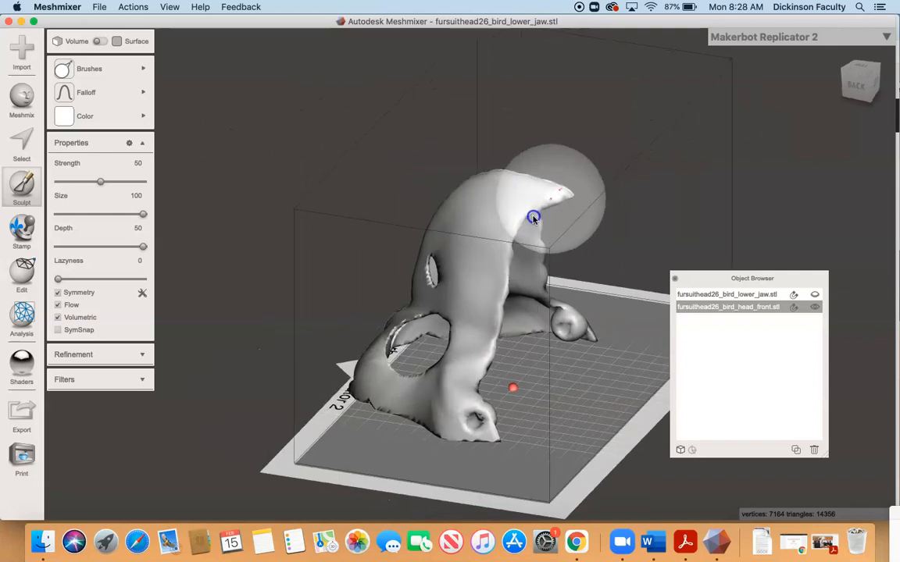
# Set the brush size to 60 and try pulling small jagged bumps out of the beak's edge behind the tip.
pyautogui.moveTo(111, 215); pyautogui.dragTo(109, 214)
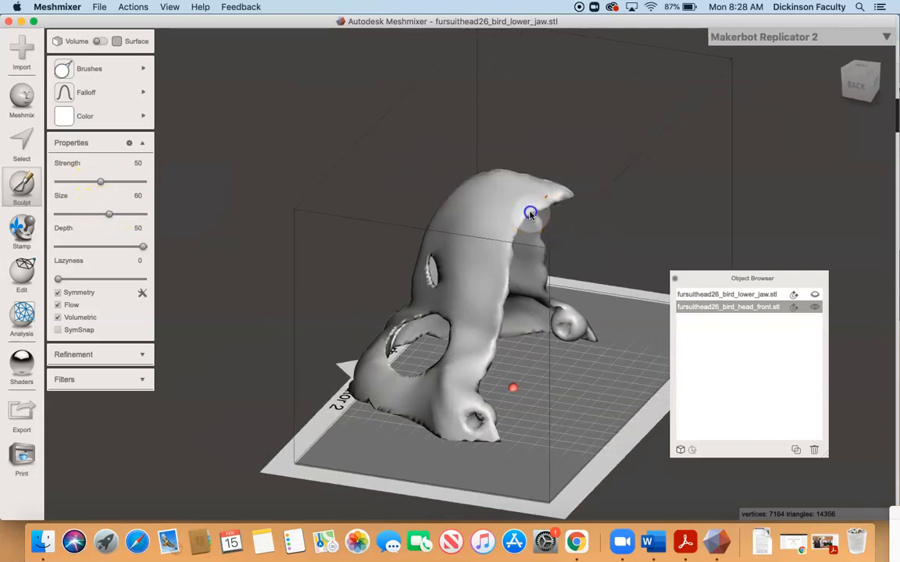
pyautogui.moveTo(529, 217)
pyautogui.mouseDown()
pyautogui.moveTo(536, 202)
pyautogui.moveTo(526, 221)
pyautogui.moveTo(533, 204)
pyautogui.moveTo(514, 225)
pyautogui.moveTo(513, 214)
pyautogui.moveTo(516, 224)
pyautogui.mouseUp()
pyautogui.moveTo(516, 223); pyautogui.dragTo(537, 195, button='right')
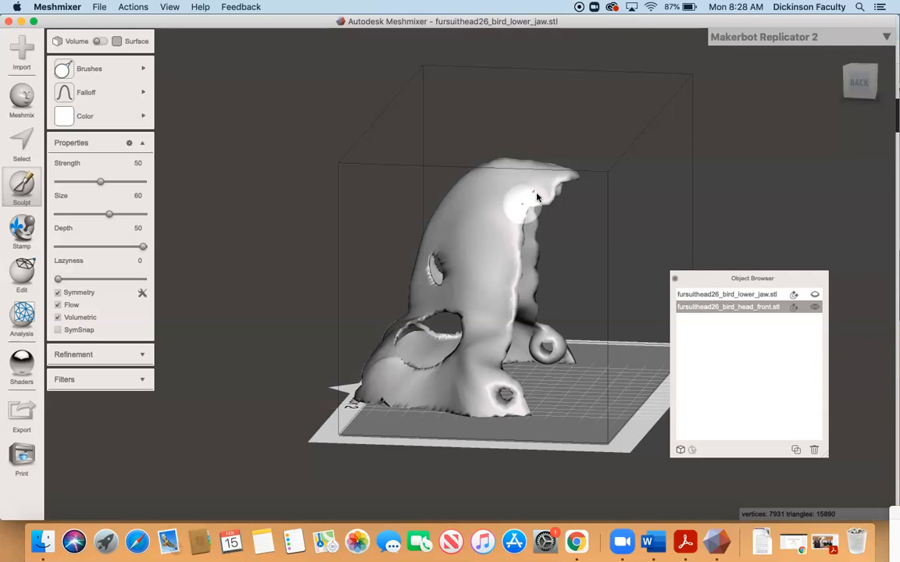
pyautogui.click(99, 7)
pyautogui.moveTo(130, 7)
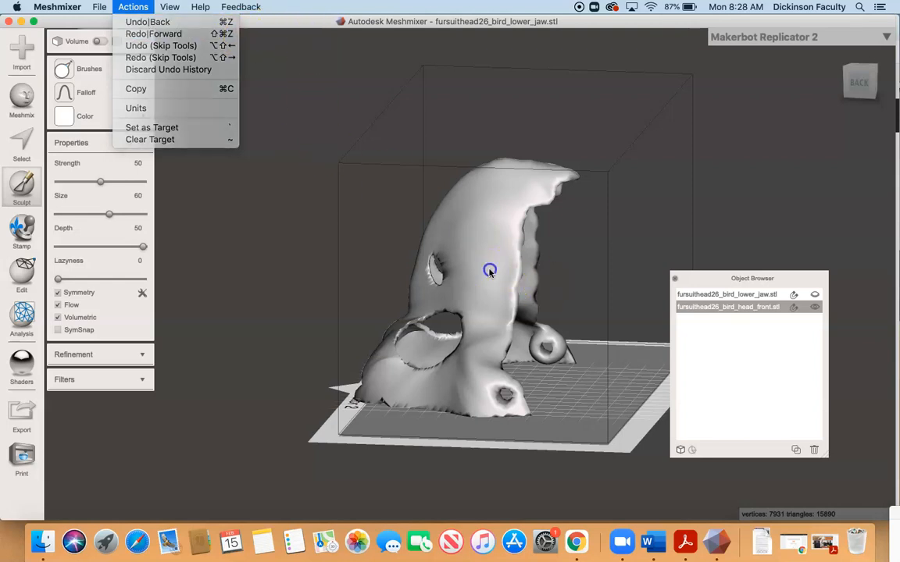
pyautogui.click(532, 208)
pyautogui.moveTo(531, 213); pyautogui.dragTo(521, 251)
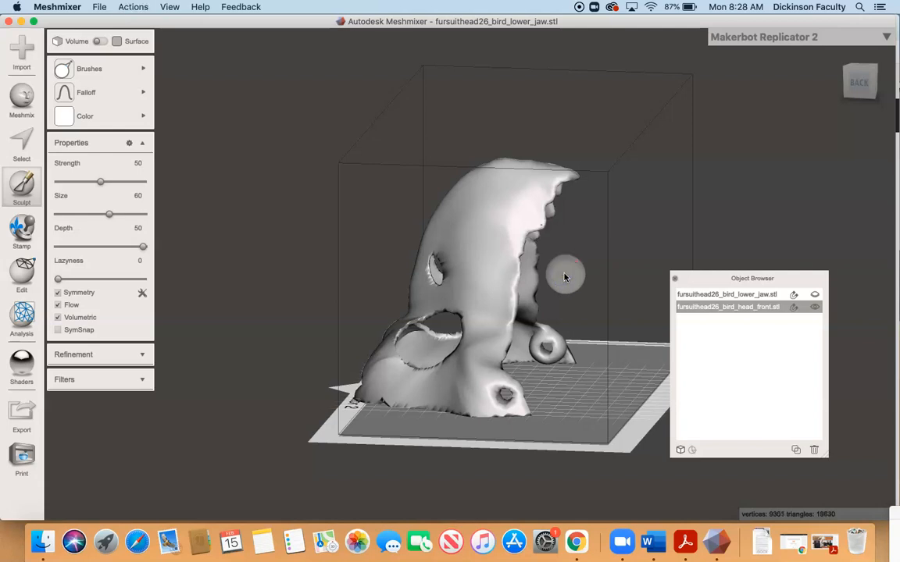
# Undo the small Drag brush strokes made along the beak's edge.
pyautogui.press('super+z')
pyautogui.press('super+z')
pyautogui.press('super+z')
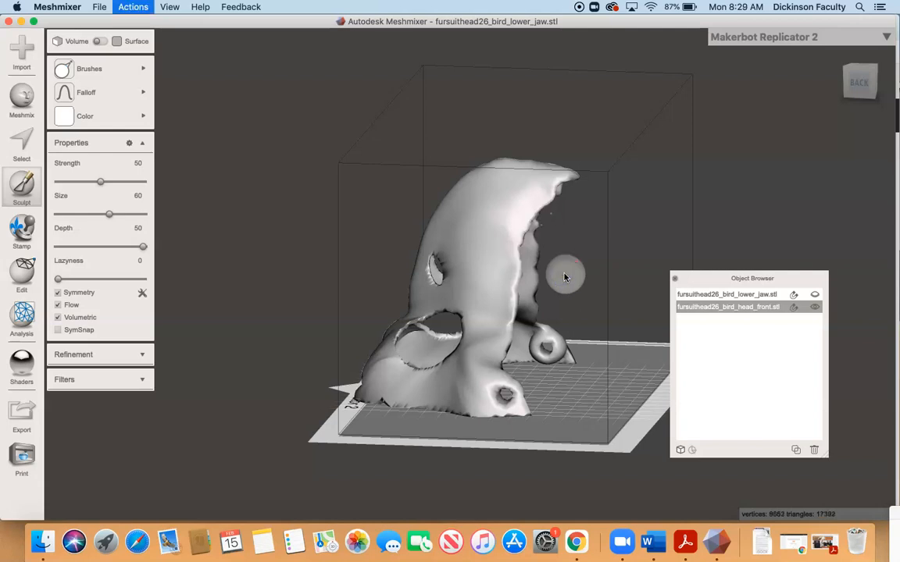
pyautogui.press('super+z')
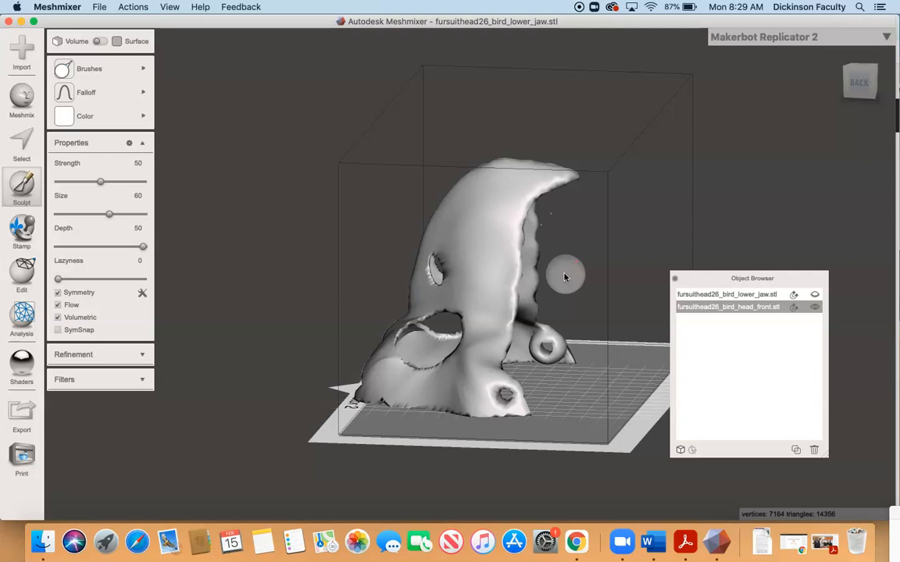
# Try pulling long symmetrical spikes outward from both side edges of the beak, and undo them.
pyautogui.moveTo(500, 186)
pyautogui.mouseDown()
pyautogui.moveTo(527, 225)
pyautogui.moveTo(565, 171)
pyautogui.moveTo(529, 200)
pyautogui.mouseUp()
pyautogui.moveTo(529, 197)
pyautogui.mouseDown(button='right')
pyautogui.moveTo(475, 205)
pyautogui.moveTo(564, 209)
pyautogui.moveTo(545, 197)
pyautogui.mouseUp(button='right')
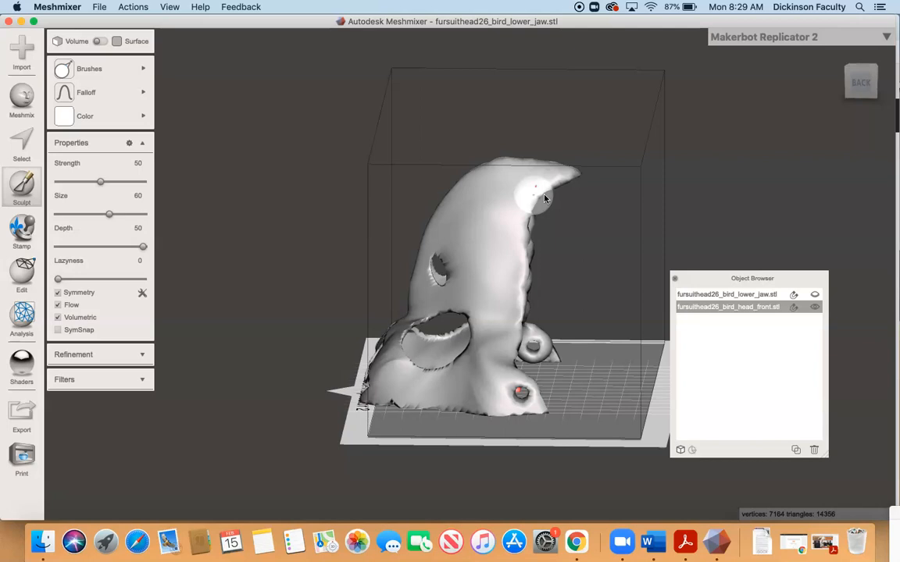
pyautogui.moveTo(545, 198); pyautogui.dragTo(490, 207, button='right')
pyautogui.moveTo(868, 88)
pyautogui.mouseDown()
pyautogui.moveTo(819, 84)
pyautogui.moveTo(816, 125)
pyautogui.moveTo(828, 142)
pyautogui.moveTo(820, 88)
pyautogui.moveTo(788, 88)
pyautogui.moveTo(856, 89)
pyautogui.mouseUp()
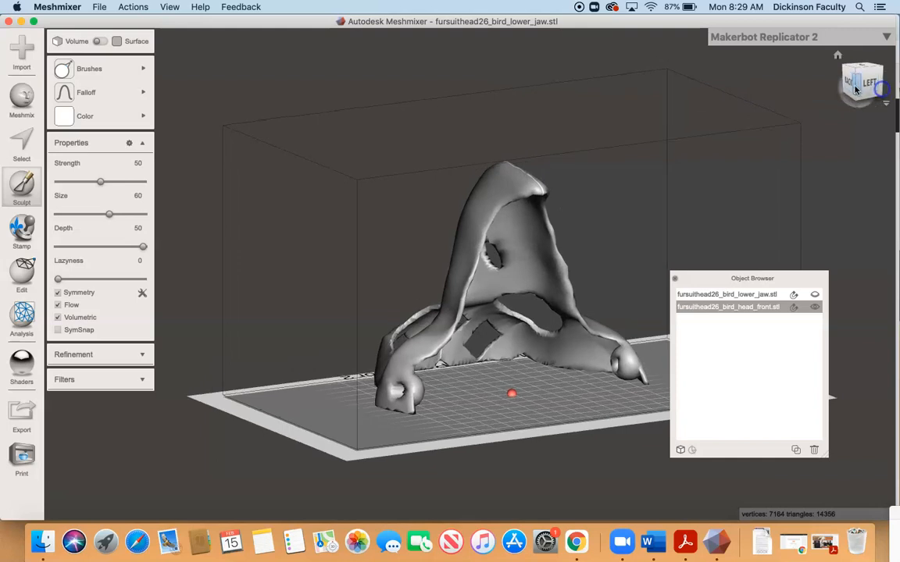
pyautogui.moveTo(857, 87); pyautogui.dragTo(894, 88, button='right')
pyautogui.moveTo(519, 221); pyautogui.dragTo(412, 212, button='right')
pyautogui.moveTo(412, 261)
pyautogui.mouseDown()
pyautogui.moveTo(364, 256)
pyautogui.moveTo(372, 247)
pyautogui.mouseUp()
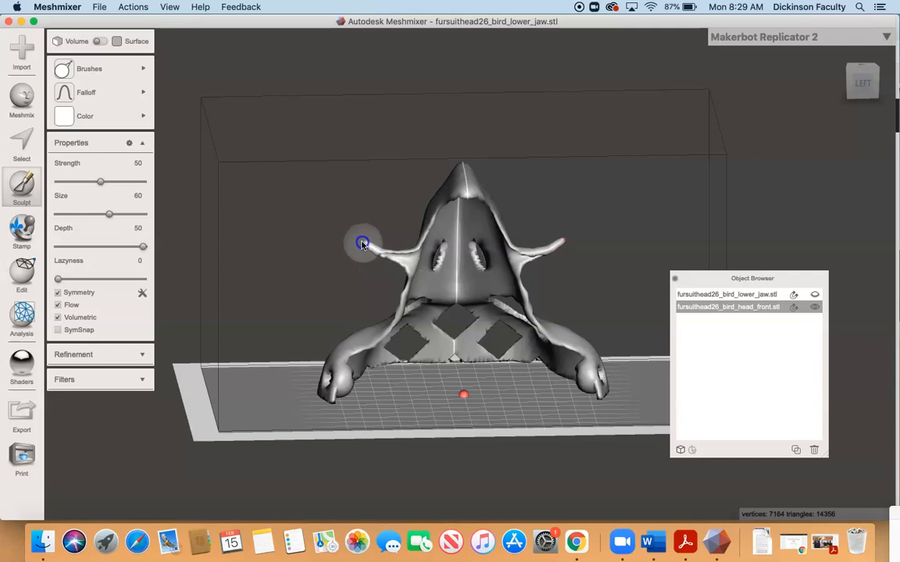
pyautogui.moveTo(372, 267); pyautogui.dragTo(387, 238, button='right')
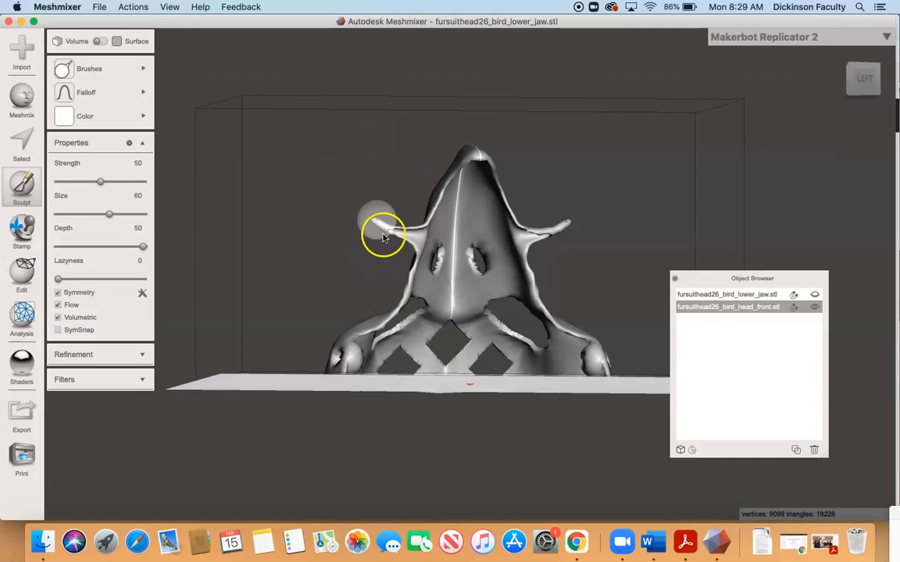
pyautogui.click(414, 245)
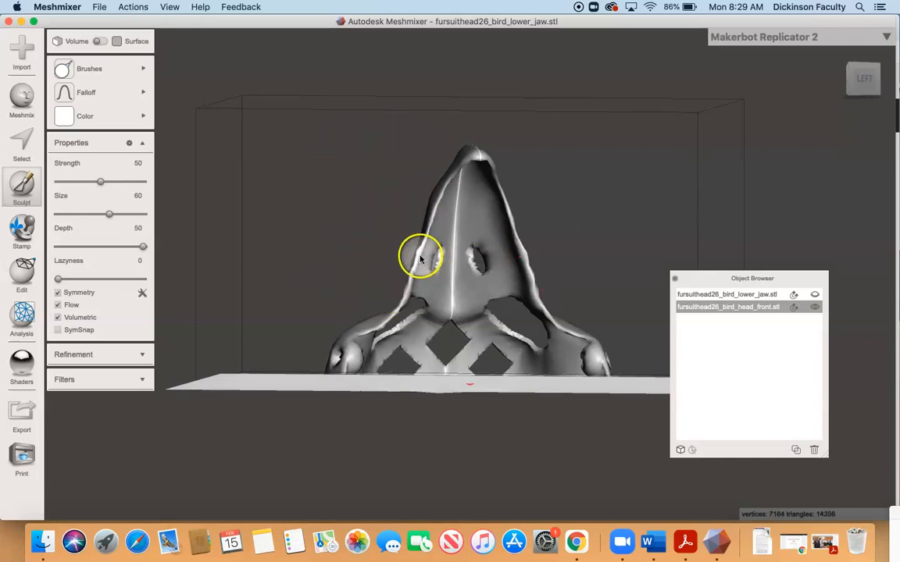
# Build up the beak's side edges and inner rim symmetrically with the Draw brush at size 60.
pyautogui.moveTo(421, 258)
pyautogui.mouseDown(button='right')
pyautogui.moveTo(546, 305)
pyautogui.moveTo(619, 313)
pyautogui.moveTo(580, 313)
pyautogui.moveTo(591, 292)
pyautogui.moveTo(516, 288)
pyautogui.mouseUp(button='right')
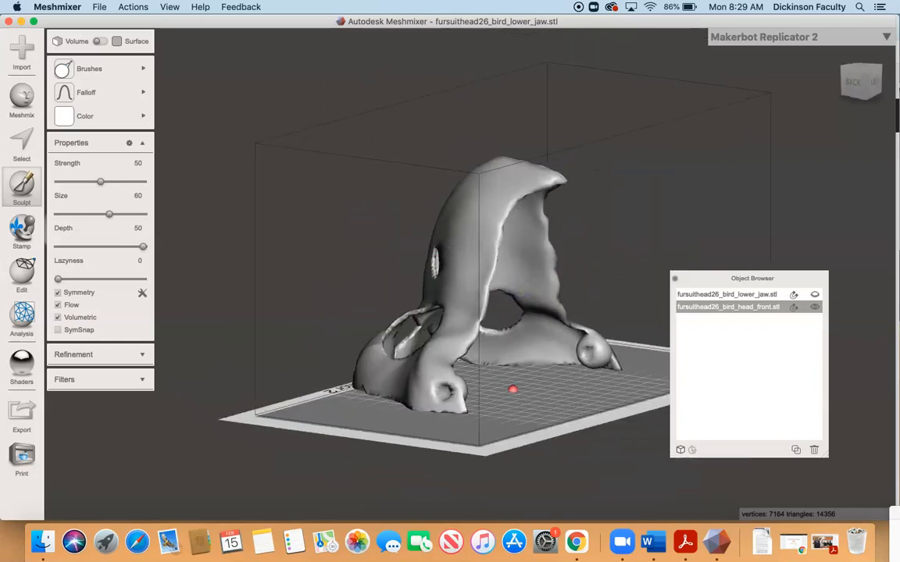
pyautogui.click(82, 76)
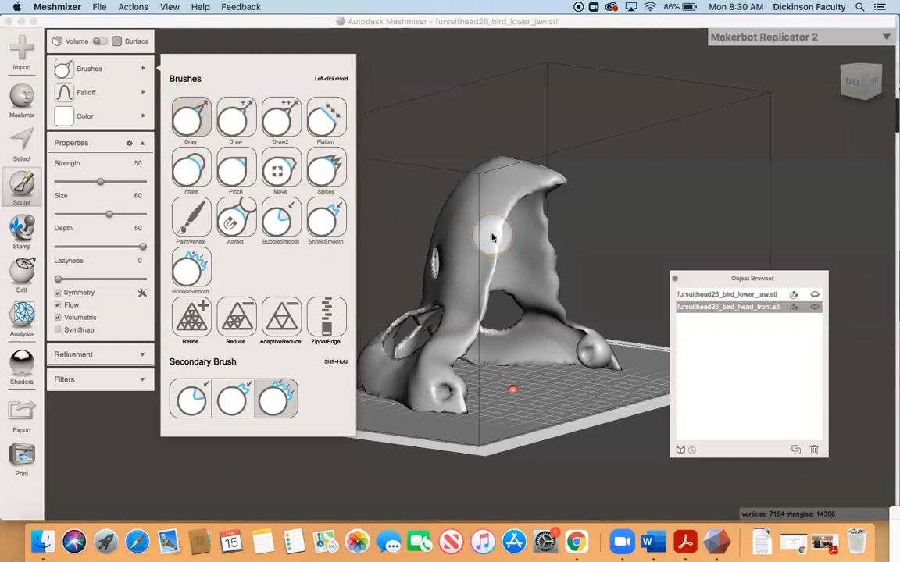
pyautogui.click(235, 115)
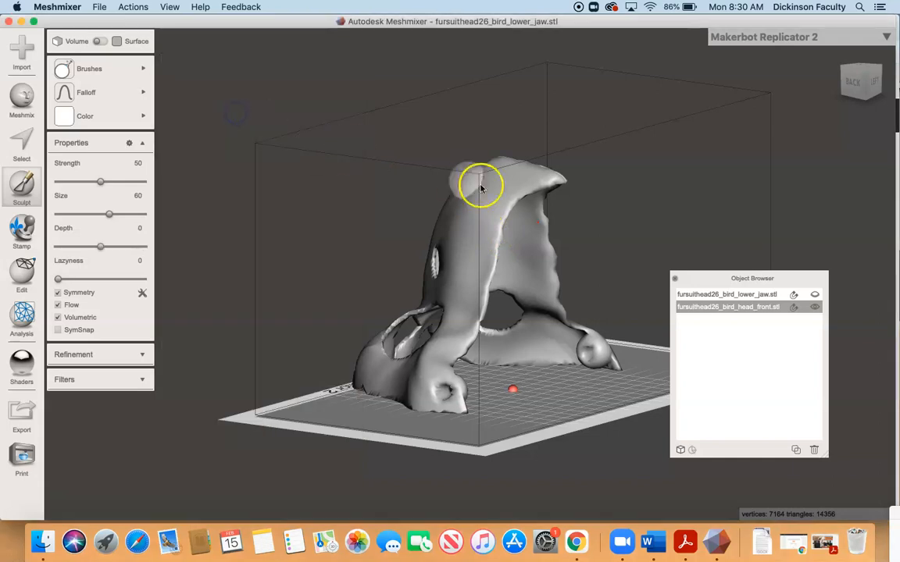
pyautogui.moveTo(118, 74)
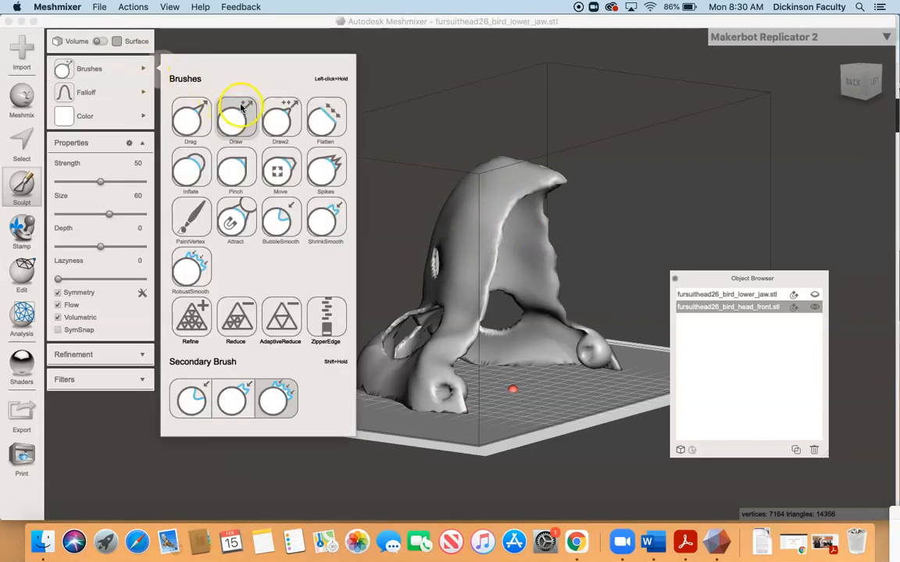
pyautogui.click(506, 219)
pyautogui.moveTo(503, 231)
pyautogui.mouseDown()
pyautogui.moveTo(485, 295)
pyautogui.moveTo(510, 353)
pyautogui.moveTo(487, 321)
pyautogui.moveTo(484, 275)
pyautogui.moveTo(507, 300)
pyautogui.mouseUp()
pyautogui.click(485, 295)
pyautogui.moveTo(487, 261)
pyautogui.mouseDown()
pyautogui.moveTo(501, 277)
pyautogui.moveTo(495, 260)
pyautogui.moveTo(507, 212)
pyautogui.moveTo(472, 200)
pyautogui.moveTo(478, 211)
pyautogui.mouseUp()
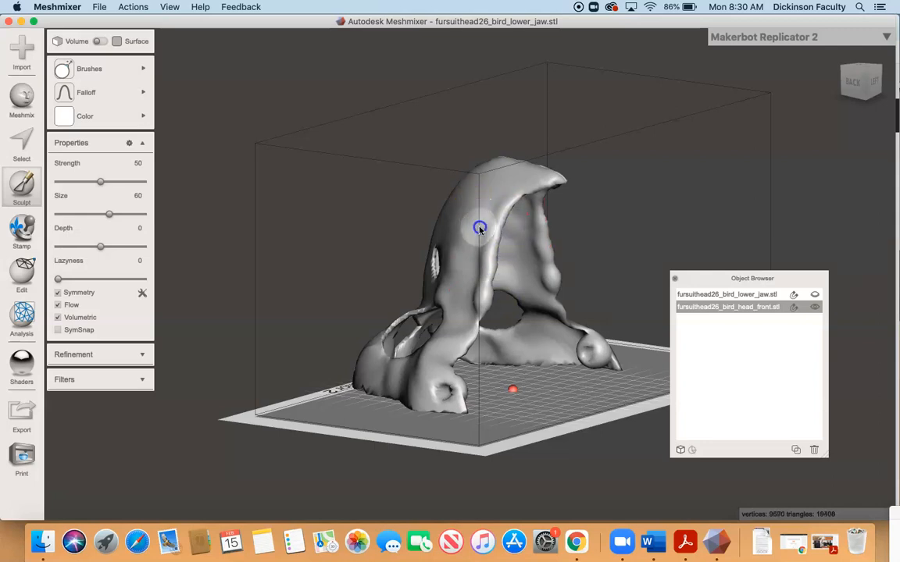
pyautogui.moveTo(474, 255)
pyautogui.mouseDown()
pyautogui.moveTo(498, 179)
pyautogui.moveTo(511, 172)
pyautogui.moveTo(485, 218)
pyautogui.moveTo(483, 275)
pyautogui.mouseUp()
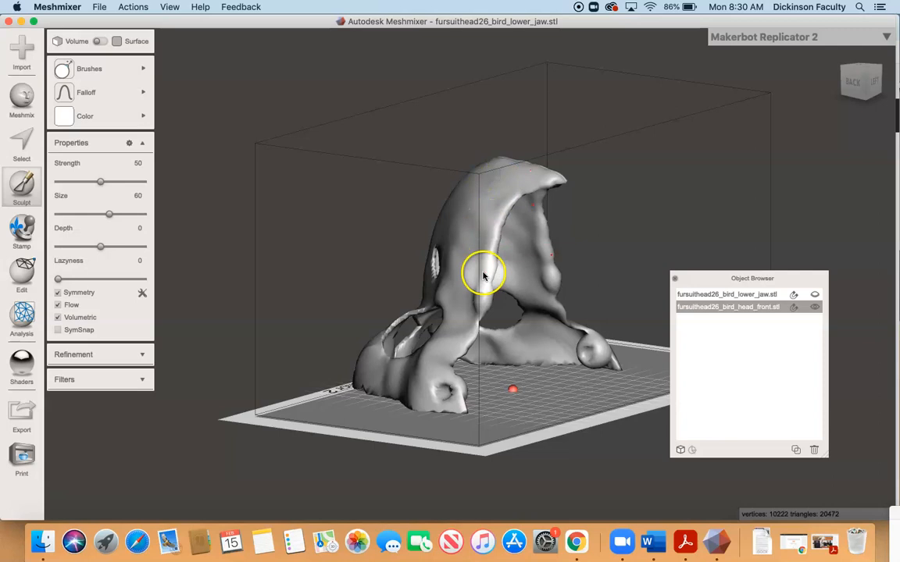
pyautogui.moveTo(483, 275); pyautogui.dragTo(310, 236, button='right')
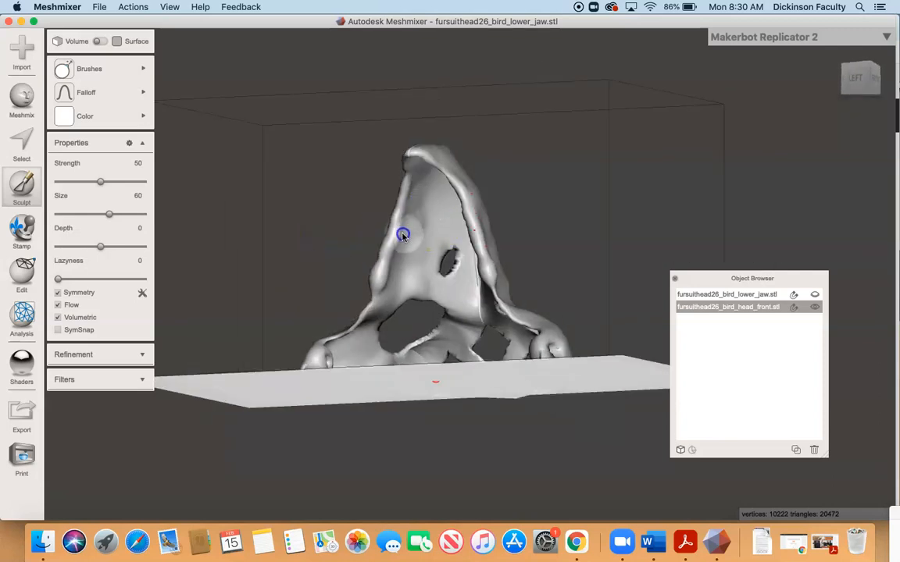
pyautogui.moveTo(421, 209)
pyautogui.mouseDown()
pyautogui.moveTo(399, 264)
pyautogui.moveTo(434, 271)
pyautogui.moveTo(397, 250)
pyautogui.moveTo(401, 194)
pyautogui.mouseUp()
# Thicken the beak's side edges and cheek area with the Draw2 brush at size 98.
pyautogui.click(141, 215)
pyautogui.click(143, 71)
pyautogui.click(233, 115)
pyautogui.moveTo(401, 195)
pyautogui.mouseDown(button='right')
pyautogui.moveTo(499, 235)
pyautogui.moveTo(639, 275)
pyautogui.moveTo(561, 278)
pyautogui.mouseUp(button='right')
pyautogui.moveTo(547, 295)
pyautogui.mouseDown()
pyautogui.moveTo(543, 197)
pyautogui.moveTo(562, 200)
pyautogui.moveTo(569, 191)
pyautogui.moveTo(567, 158)
pyautogui.moveTo(583, 181)
pyautogui.moveTo(564, 206)
pyautogui.mouseUp()
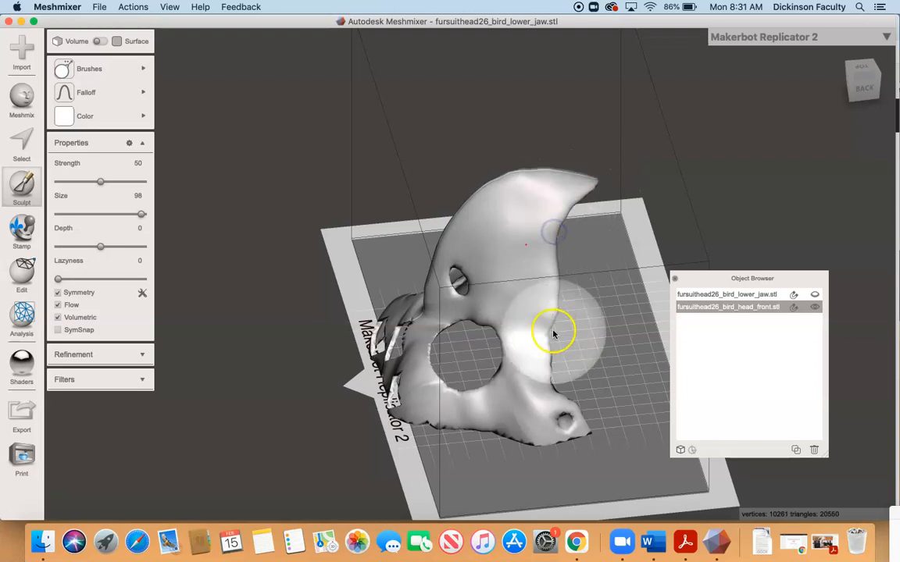
pyautogui.moveTo(542, 332)
pyautogui.mouseDown()
pyautogui.moveTo(493, 347)
pyautogui.moveTo(450, 330)
pyautogui.moveTo(458, 321)
pyautogui.moveTo(484, 328)
pyautogui.moveTo(468, 316)
pyautogui.moveTo(462, 289)
pyautogui.mouseUp()
pyautogui.moveTo(513, 323)
pyautogui.mouseDown(button='right')
pyautogui.moveTo(364, 290)
pyautogui.moveTo(401, 231)
pyautogui.moveTo(456, 268)
pyautogui.moveTo(275, 275)
pyautogui.mouseUp(button='right')
pyautogui.moveTo(353, 321)
pyautogui.mouseDown()
pyautogui.moveTo(369, 325)
pyautogui.moveTo(350, 338)
pyautogui.moveTo(361, 336)
pyautogui.mouseUp()
pyautogui.moveTo(385, 302); pyautogui.dragTo(449, 289, button='right')
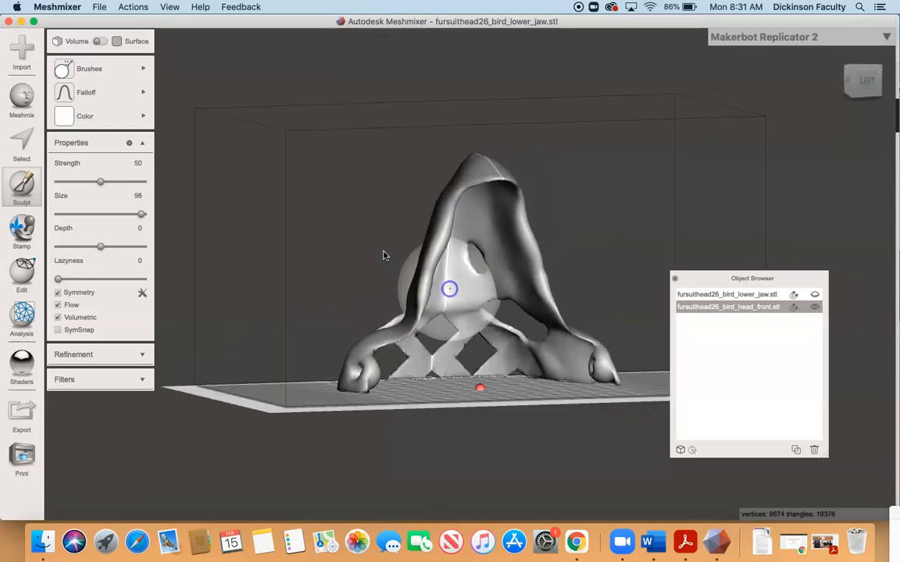
# Pull the beak's side edges outward with the Drag brush, reducing its size to 64 for the lower edge.
pyautogui.click(119, 70)
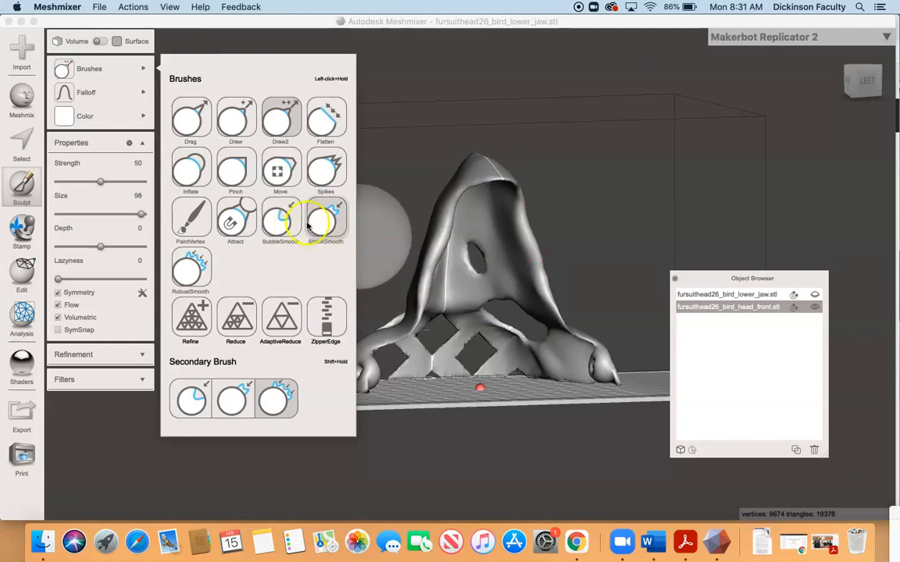
pyautogui.click(191, 121)
pyautogui.moveTo(456, 241); pyautogui.dragTo(563, 275, button='right')
pyautogui.moveTo(563, 275)
pyautogui.mouseDown()
pyautogui.moveTo(584, 276)
pyautogui.moveTo(570, 248)
pyautogui.moveTo(578, 227)
pyautogui.mouseUp()
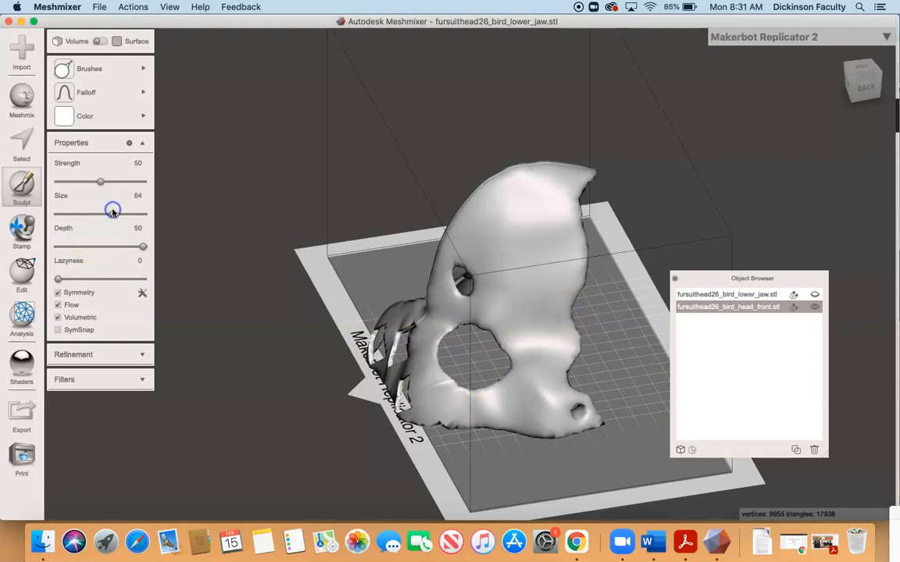
pyautogui.moveTo(557, 302); pyautogui.dragTo(510, 270, button='right')
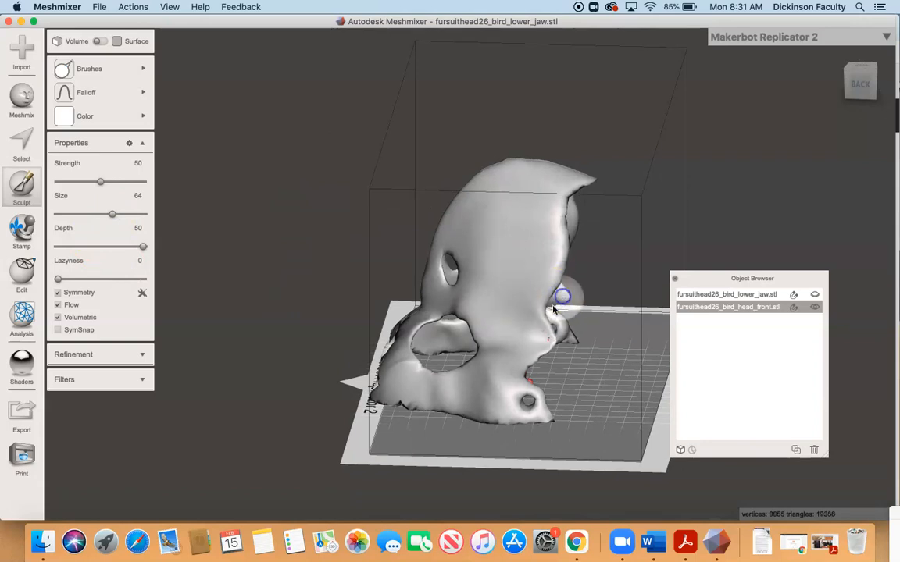
pyautogui.moveTo(546, 312)
pyautogui.mouseDown()
pyautogui.moveTo(546, 330)
pyautogui.moveTo(563, 343)
pyautogui.moveTo(553, 321)
pyautogui.moveTo(628, 300)
pyautogui.moveTo(602, 335)
pyautogui.moveTo(576, 347)
pyautogui.moveTo(532, 305)
pyautogui.moveTo(578, 306)
pyautogui.mouseUp()
pyautogui.moveTo(577, 305)
pyautogui.mouseDown(button='right')
pyautogui.moveTo(432, 302)
pyautogui.moveTo(403, 269)
pyautogui.moveTo(538, 304)
pyautogui.moveTo(342, 295)
pyautogui.mouseUp(button='right')
# Smooth the beak's side edges from the cheek up towards the tip with the BubbleSmooth brush.
pyautogui.click(143, 71)
pyautogui.click(275, 212)
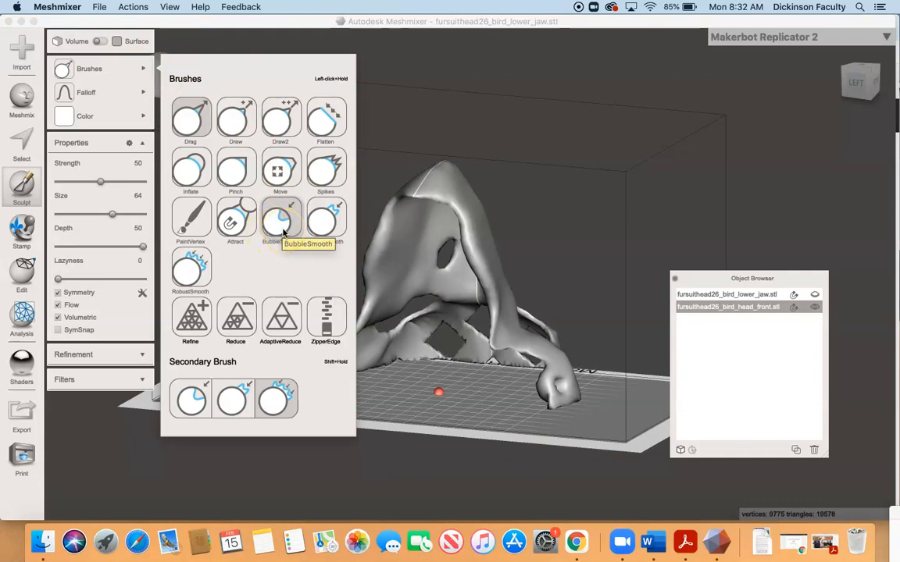
pyautogui.click(283, 231)
pyautogui.moveTo(375, 302)
pyautogui.mouseDown(button='right')
pyautogui.moveTo(622, 305)
pyautogui.moveTo(576, 338)
pyautogui.mouseUp(button='right')
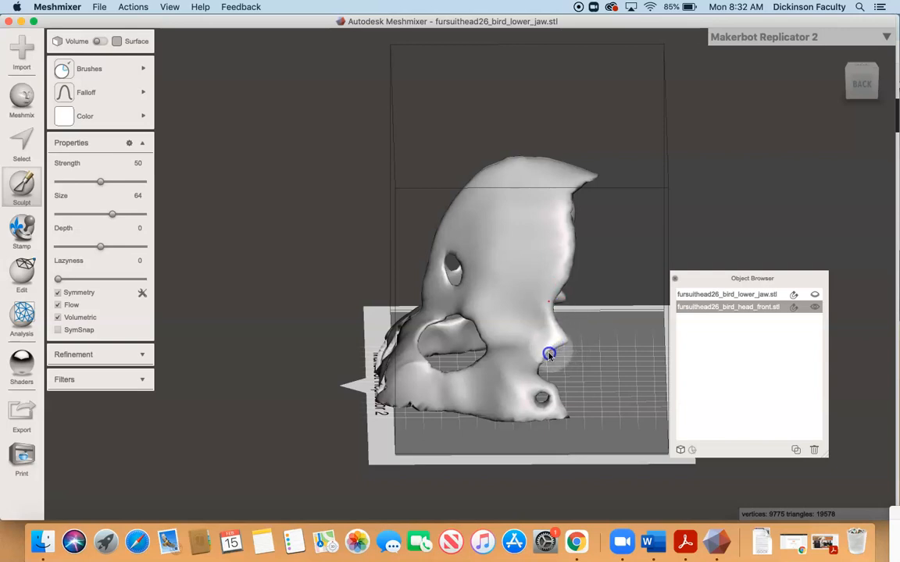
pyautogui.moveTo(557, 342)
pyautogui.mouseDown()
pyautogui.moveTo(564, 338)
pyautogui.moveTo(553, 321)
pyautogui.moveTo(568, 267)
pyautogui.moveTo(571, 205)
pyautogui.mouseUp()
# Even out the remaining bumps along the beak's side edges with the ShrinkSmooth brush and set the brush size to 56.
pyautogui.moveTo(550, 234)
pyautogui.mouseDown(button='right')
pyautogui.moveTo(375, 261)
pyautogui.moveTo(323, 242)
pyautogui.moveTo(336, 213)
pyautogui.moveTo(285, 227)
pyautogui.mouseUp(button='right')
pyautogui.moveTo(96, 72)
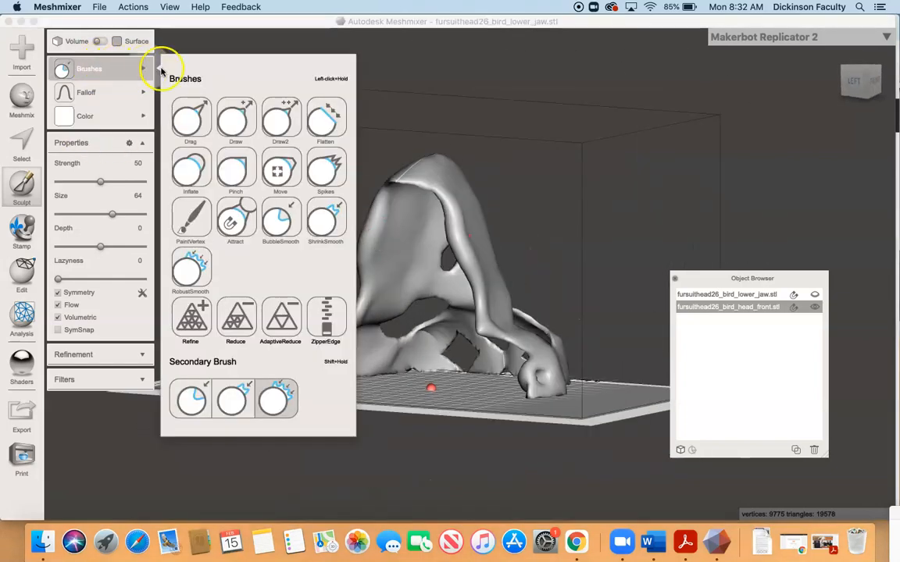
pyautogui.click(324, 218)
pyautogui.moveTo(362, 275)
pyautogui.mouseDown(button='right')
pyautogui.moveTo(515, 310)
pyautogui.moveTo(750, 312)
pyautogui.moveTo(628, 341)
pyautogui.moveTo(595, 305)
pyautogui.moveTo(621, 281)
pyautogui.mouseUp(button='right')
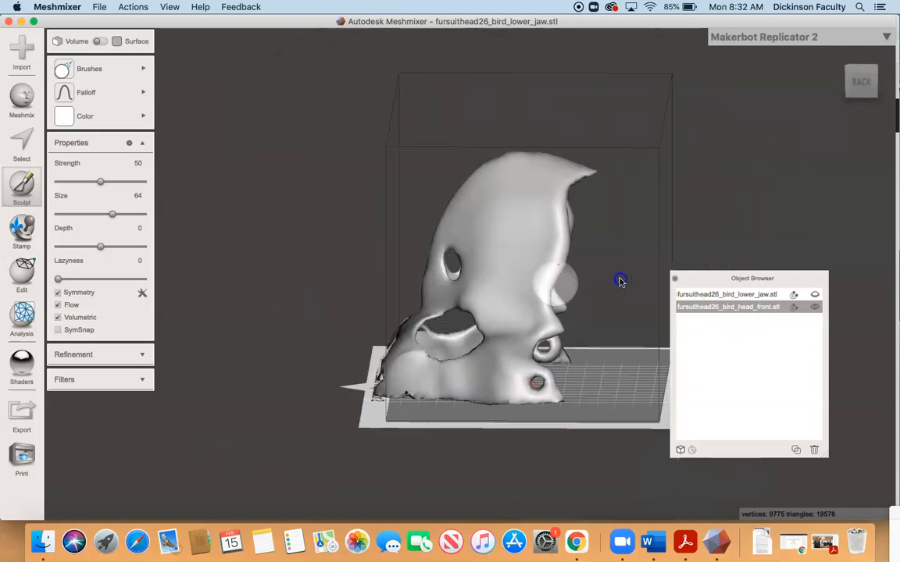
pyautogui.moveTo(559, 333)
pyautogui.mouseDown()
pyautogui.moveTo(542, 325)
pyautogui.moveTo(514, 241)
pyautogui.moveTo(518, 281)
pyautogui.moveTo(545, 321)
pyautogui.moveTo(544, 341)
pyautogui.moveTo(540, 293)
pyautogui.moveTo(527, 299)
pyautogui.moveTo(556, 267)
pyautogui.moveTo(552, 301)
pyautogui.moveTo(527, 350)
pyautogui.moveTo(544, 295)
pyautogui.moveTo(452, 228)
pyautogui.moveTo(532, 217)
pyautogui.moveTo(555, 262)
pyautogui.mouseUp()
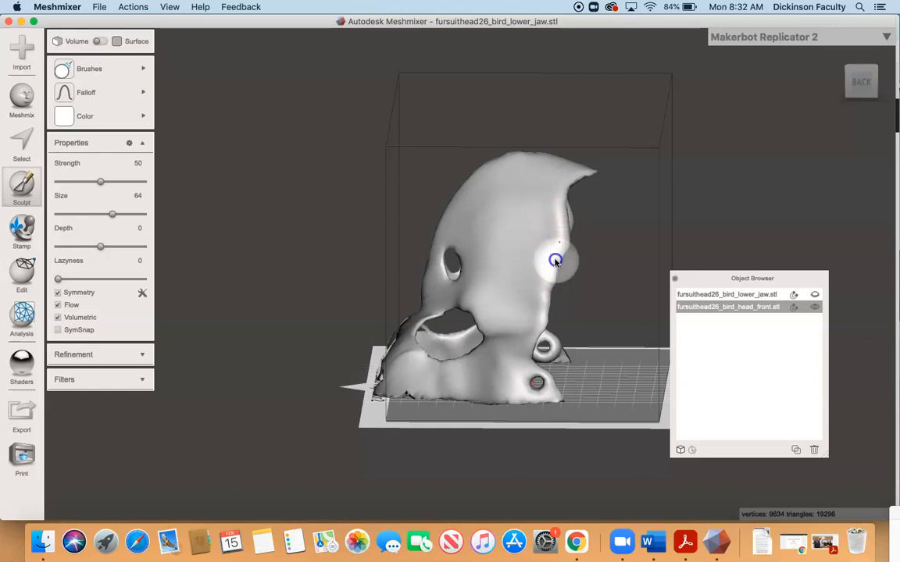
pyautogui.click(76, 205)
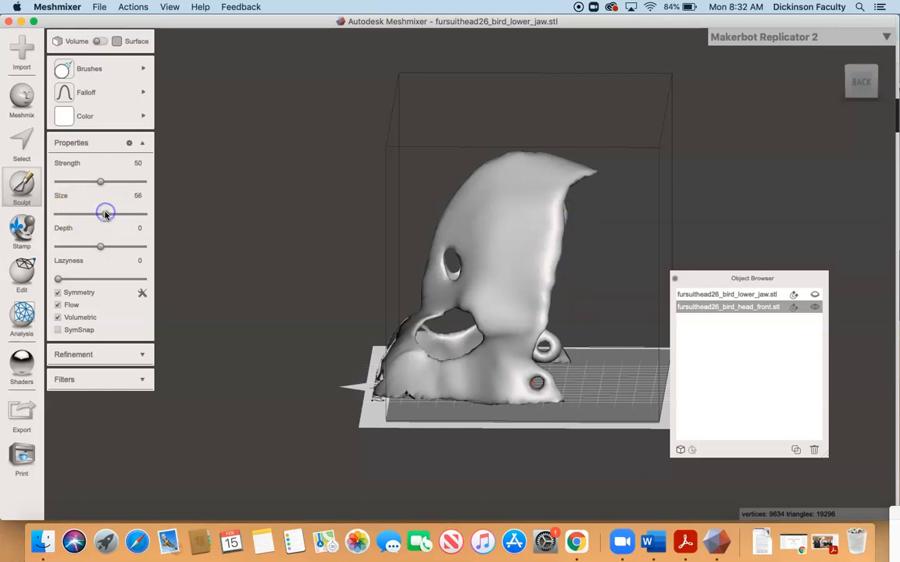
pyautogui.moveTo(535, 251); pyautogui.dragTo(361, 255, button='right')
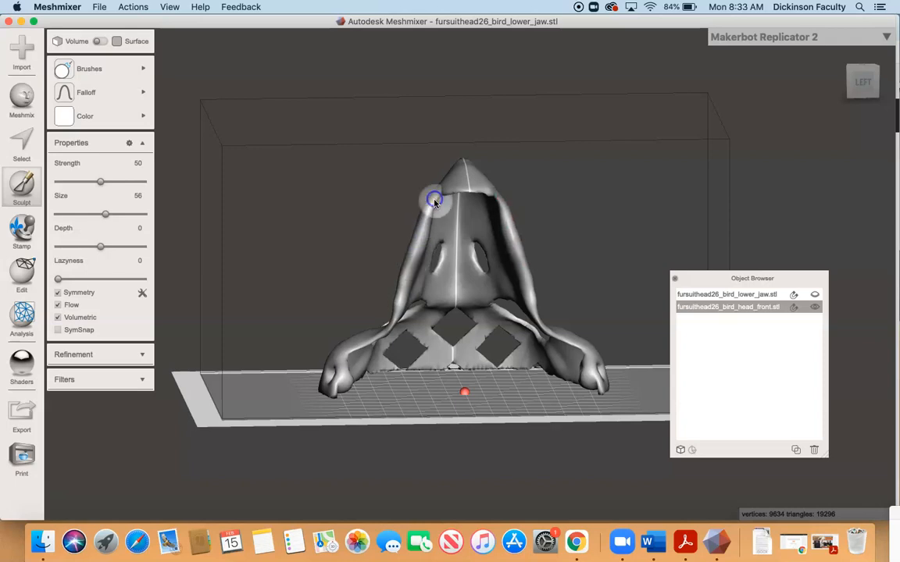
# Sharpen the beak's side edges with the Pinch brush, raising the brush size to 77.
pyautogui.click(132, 69)
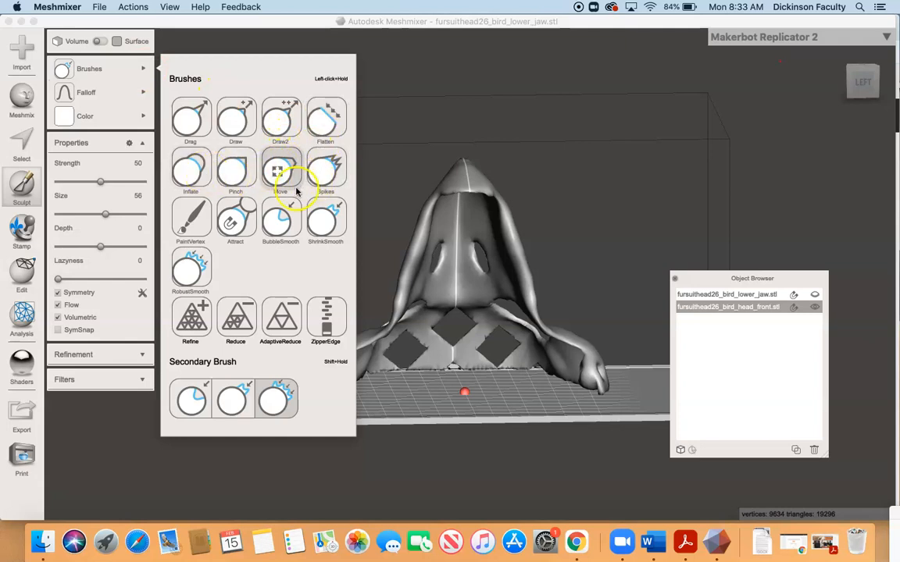
pyautogui.click(235, 176)
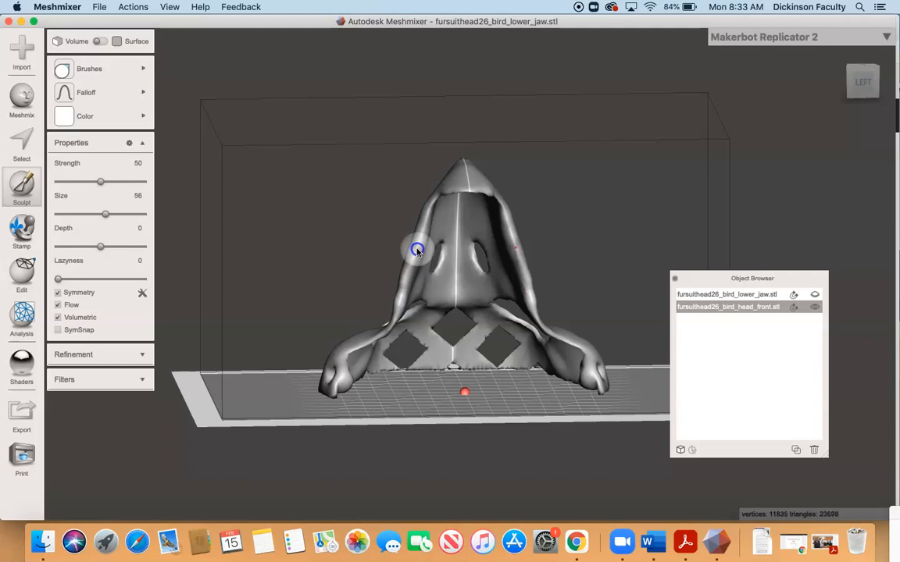
pyautogui.moveTo(424, 232)
pyautogui.mouseDown(button='right')
pyautogui.moveTo(508, 267)
pyautogui.moveTo(538, 257)
pyautogui.moveTo(437, 233)
pyautogui.moveTo(420, 251)
pyautogui.mouseUp(button='right')
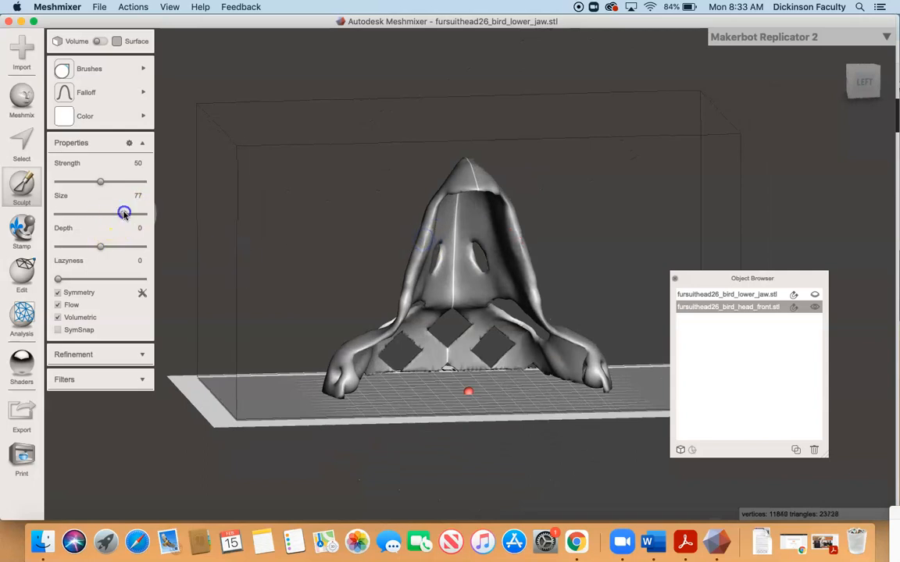
pyautogui.moveTo(429, 235)
pyautogui.mouseDown()
pyautogui.moveTo(439, 196)
pyautogui.moveTo(396, 321)
pyautogui.moveTo(568, 333)
pyautogui.moveTo(392, 302)
pyautogui.moveTo(281, 267)
pyautogui.mouseUp()
pyautogui.moveTo(370, 239)
pyautogui.mouseDown()
pyautogui.moveTo(380, 180)
pyautogui.moveTo(359, 294)
pyautogui.moveTo(527, 306)
pyautogui.moveTo(569, 348)
pyautogui.moveTo(410, 303)
pyautogui.moveTo(338, 307)
pyautogui.moveTo(460, 362)
pyautogui.moveTo(765, 342)
pyautogui.moveTo(599, 334)
pyautogui.moveTo(480, 301)
pyautogui.mouseUp()
pyautogui.click(130, 64)
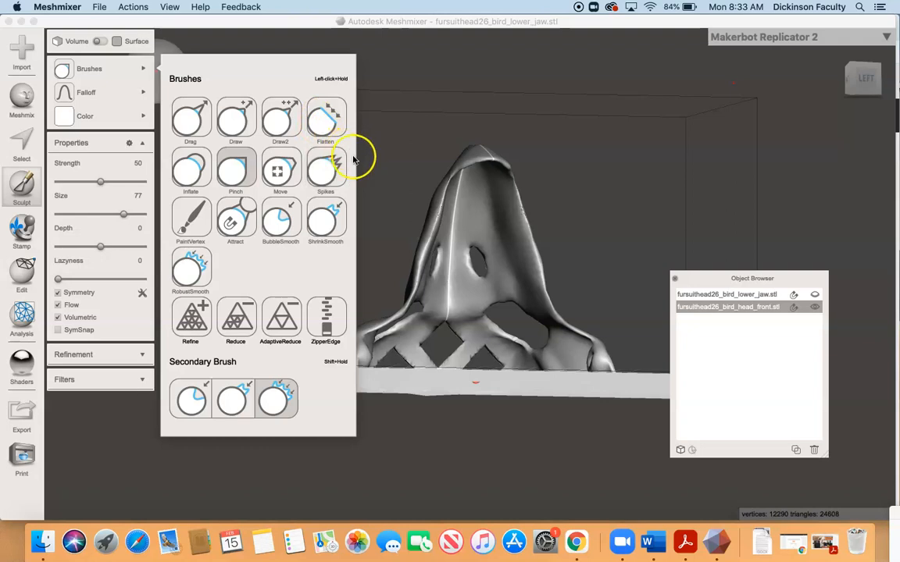
pyautogui.click(476, 235)
pyautogui.click(657, 313)
pyautogui.keyDown('alt'); pyautogui.moveTo(409, 269); pyautogui.dragTo(598, 305); pyautogui.keyUp('alt')
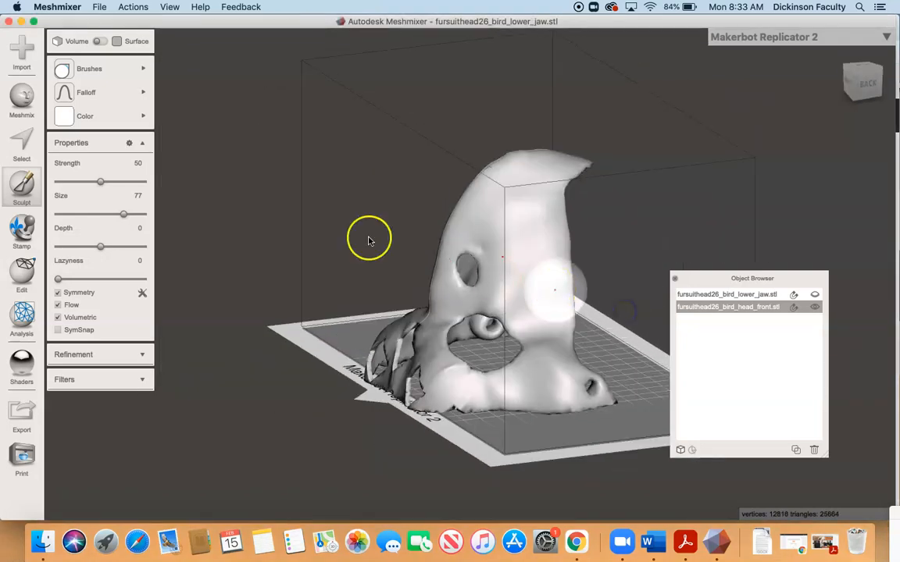
# Try flattening the beak's upper ridge with the Flatten brush, and undo the strokes.
pyautogui.moveTo(139, 68)
pyautogui.click(318, 130)
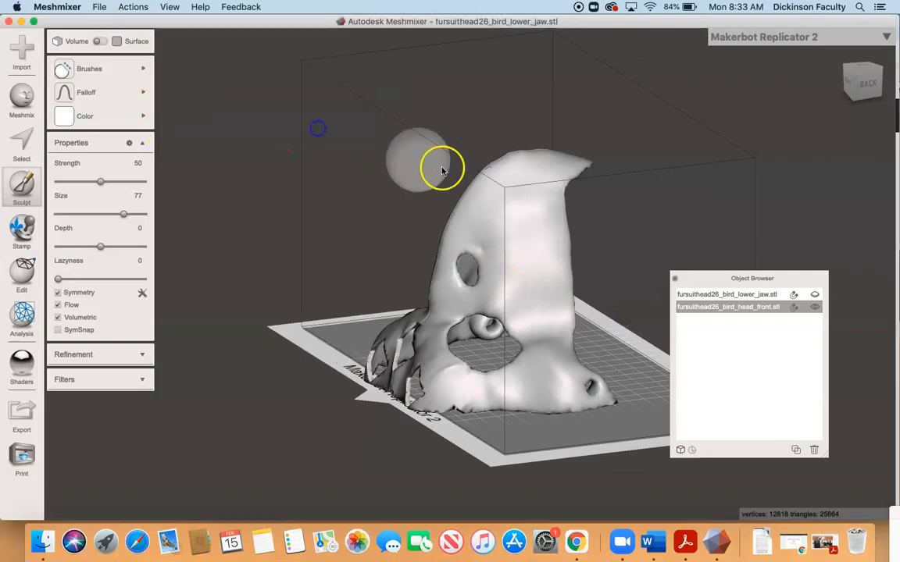
pyautogui.keyDown('alt'); pyautogui.moveTo(496, 186); pyautogui.dragTo(470, 184); pyautogui.keyUp('alt')
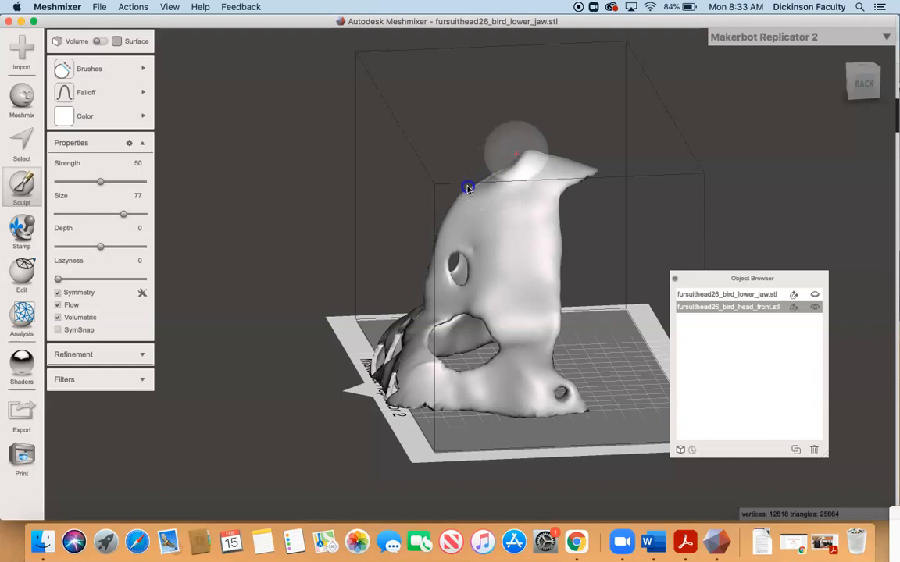
pyautogui.moveTo(509, 173)
pyautogui.mouseDown()
pyautogui.moveTo(513, 156)
pyautogui.moveTo(538, 141)
pyautogui.moveTo(416, 209)
pyautogui.mouseUp()
pyautogui.moveTo(416, 209)
pyautogui.mouseDown(button='right')
pyautogui.moveTo(411, 225)
pyautogui.moveTo(539, 257)
pyautogui.moveTo(689, 237)
pyautogui.moveTo(633, 275)
pyautogui.moveTo(458, 275)
pyautogui.moveTo(372, 256)
pyautogui.moveTo(476, 275)
pyautogui.moveTo(383, 229)
pyautogui.moveTo(418, 190)
pyautogui.moveTo(421, 197)
pyautogui.mouseUp(button='right')
pyautogui.press('super+z')
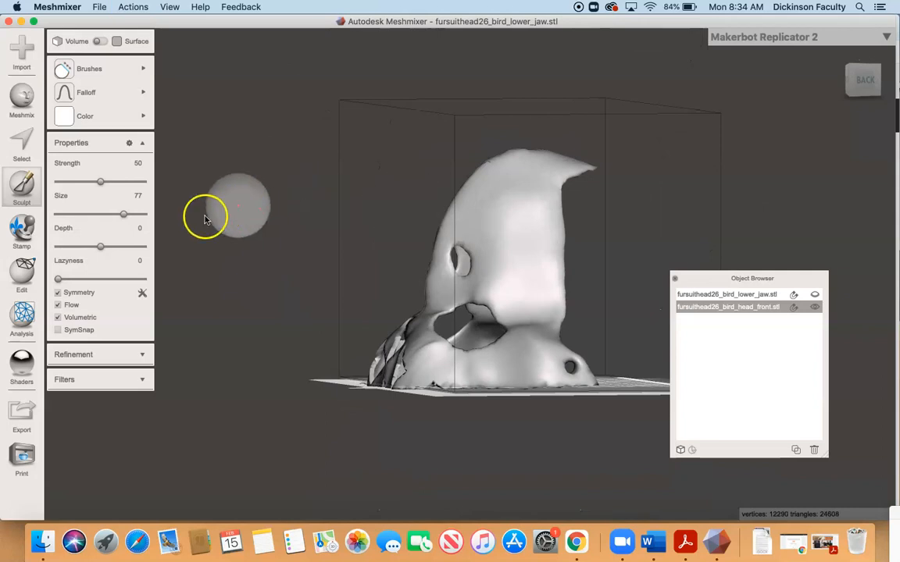
pyautogui.moveTo(119, 76)
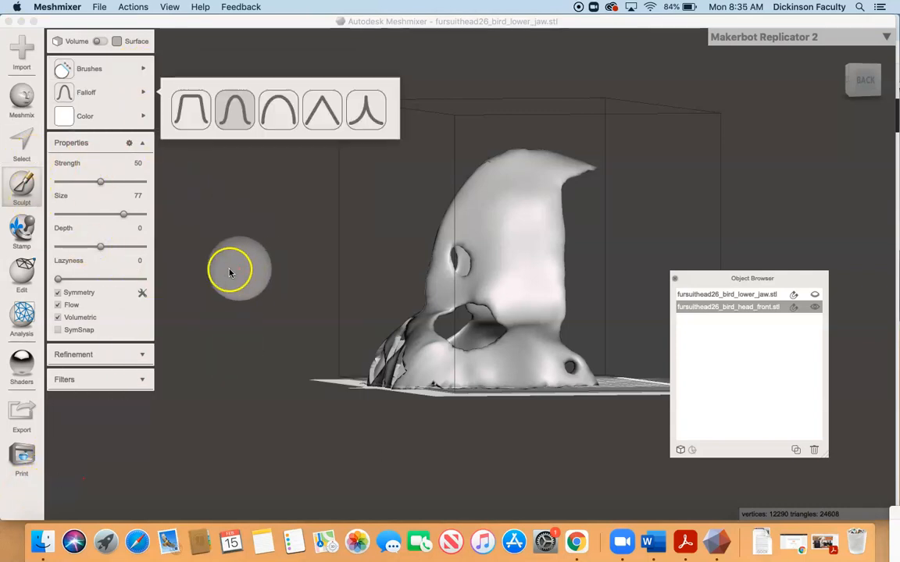
pyautogui.moveTo(107, 73)
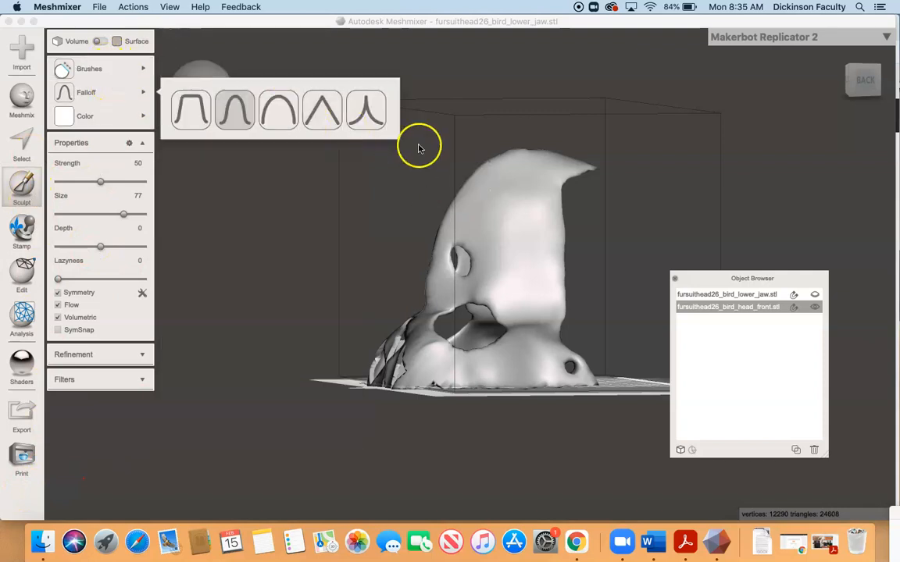
# Select the lower jaw object and show it together with the head front.
pyautogui.moveTo(531, 306)
pyautogui.mouseDown(button='right')
pyautogui.moveTo(414, 284)
pyautogui.moveTo(435, 358)
pyautogui.moveTo(323, 347)
pyautogui.moveTo(424, 275)
pyautogui.moveTo(435, 318)
pyautogui.moveTo(534, 342)
pyautogui.mouseUp(button='right')
pyautogui.click(707, 305)
pyautogui.click(739, 295)
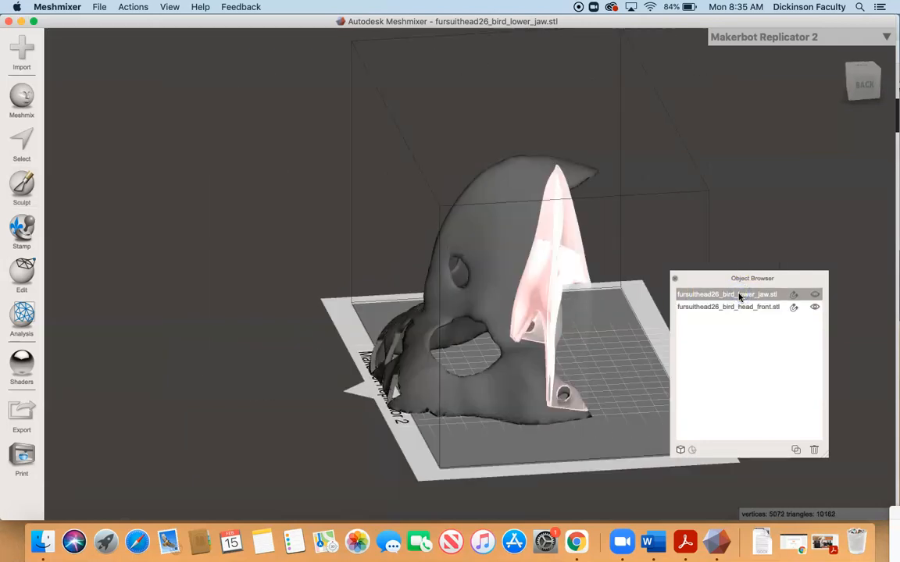
pyautogui.click(813, 297)
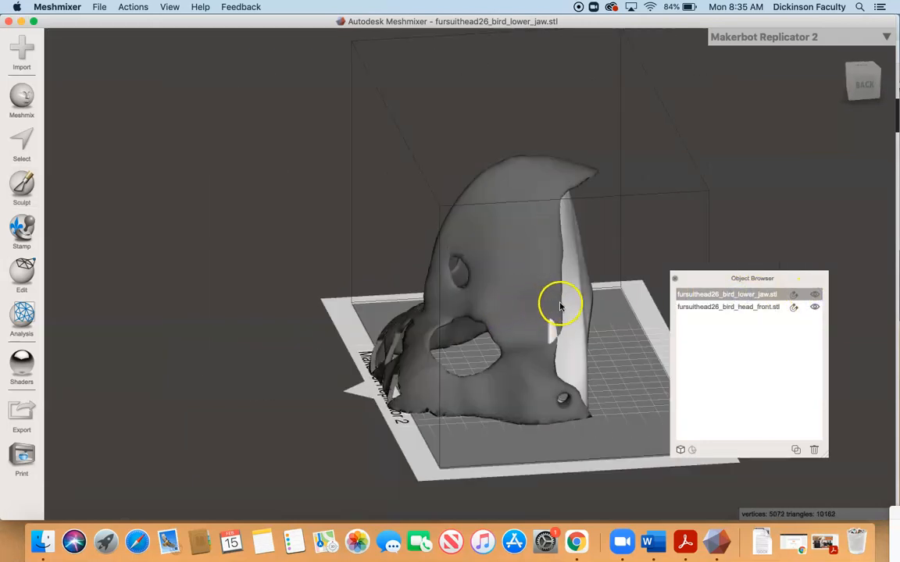
# Transform the lower jaw with a rotation of about -14° around X and shift it to meet the beak, checking it with the head front hidden.
pyautogui.moveTo(564, 305); pyautogui.dragTo(539, 267, button='right')
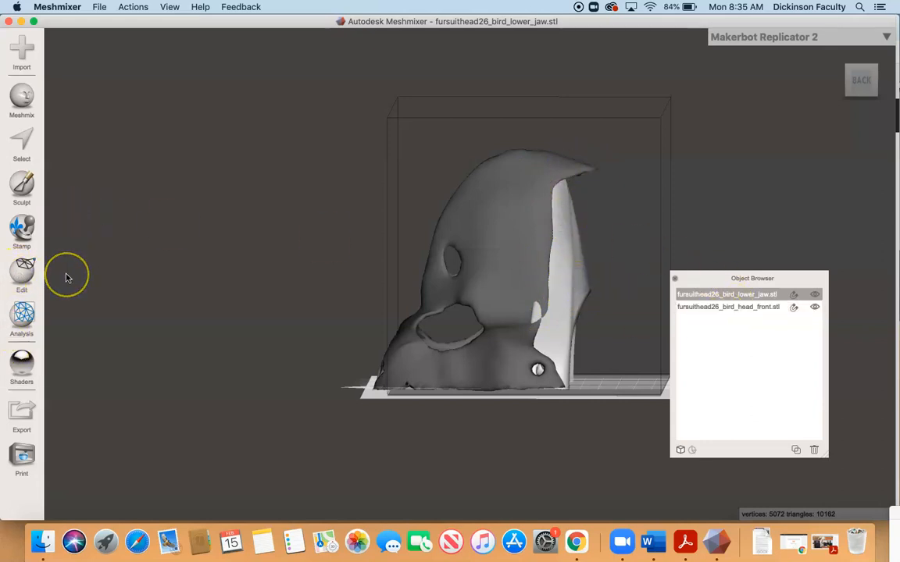
pyautogui.click(11, 286)
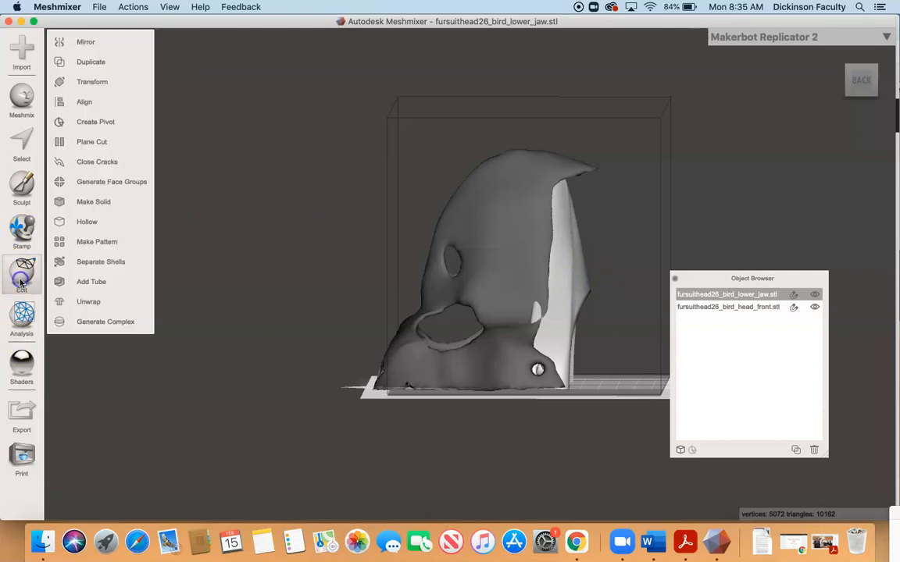
pyautogui.click(80, 84)
pyautogui.moveTo(556, 276)
pyautogui.mouseDown()
pyautogui.moveTo(567, 276)
pyautogui.moveTo(549, 265)
pyautogui.moveTo(543, 240)
pyautogui.moveTo(570, 275)
pyautogui.moveTo(566, 268)
pyautogui.mouseUp()
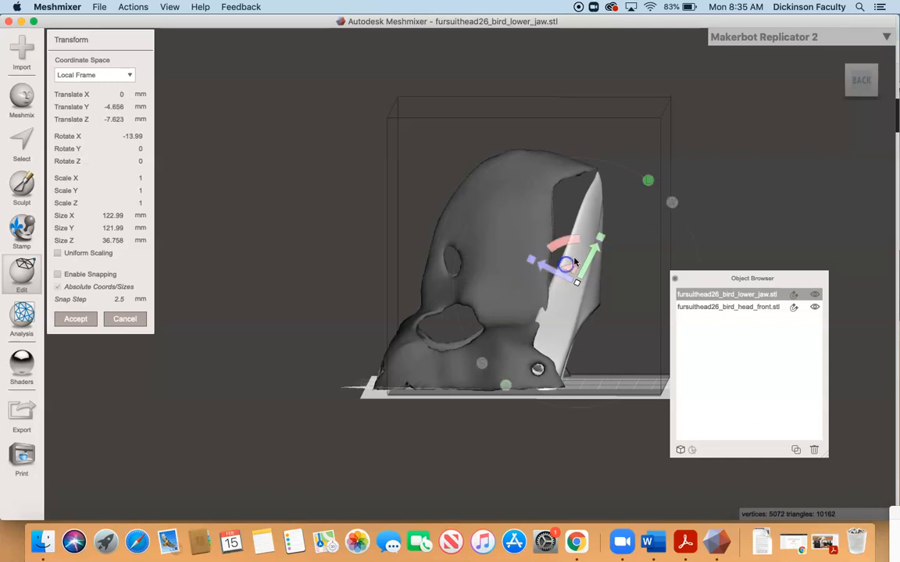
pyautogui.moveTo(583, 272); pyautogui.dragTo(585, 269)
pyautogui.click(585, 269)
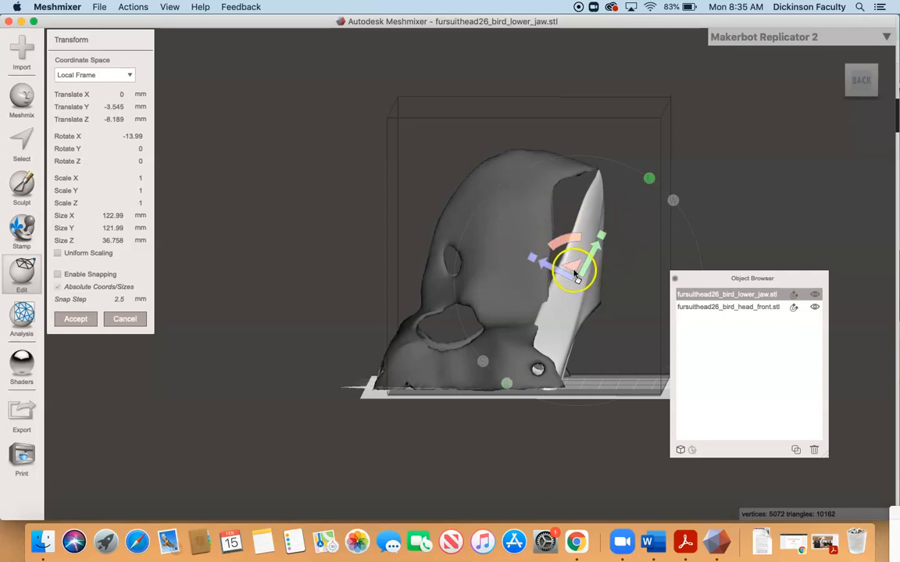
pyautogui.moveTo(585, 268); pyautogui.dragTo(583, 271)
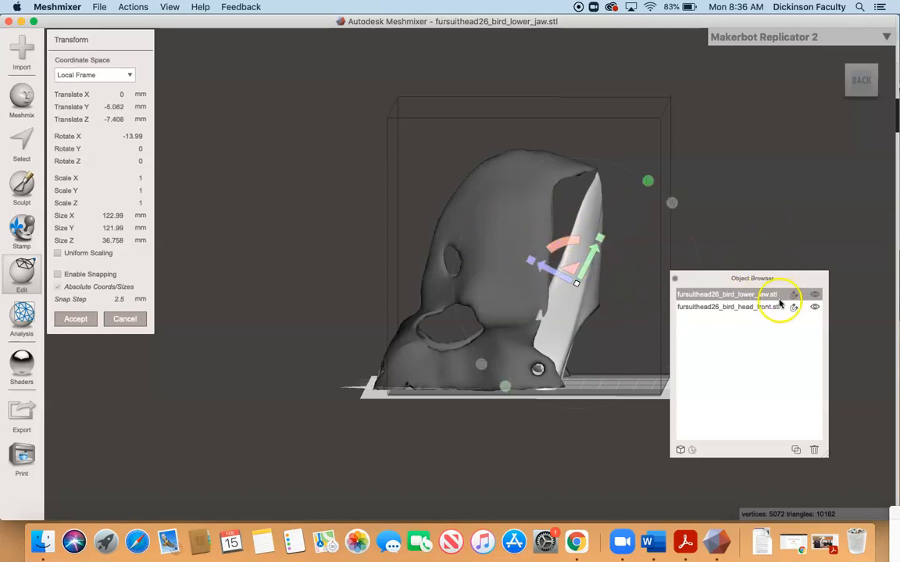
pyautogui.keyDown('shift'); pyautogui.click(711, 308); pyautogui.keyUp('shift')
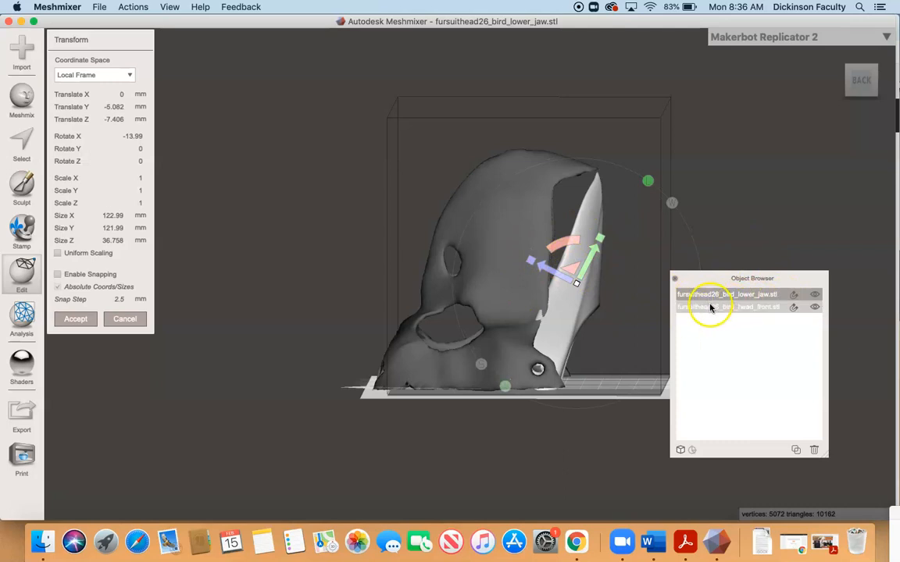
pyautogui.click(815, 309)
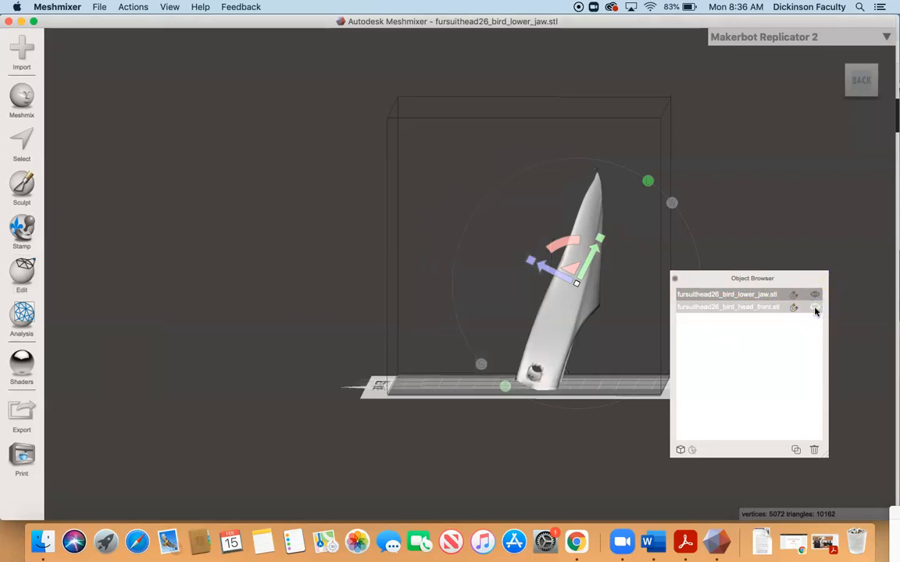
pyautogui.click(815, 309)
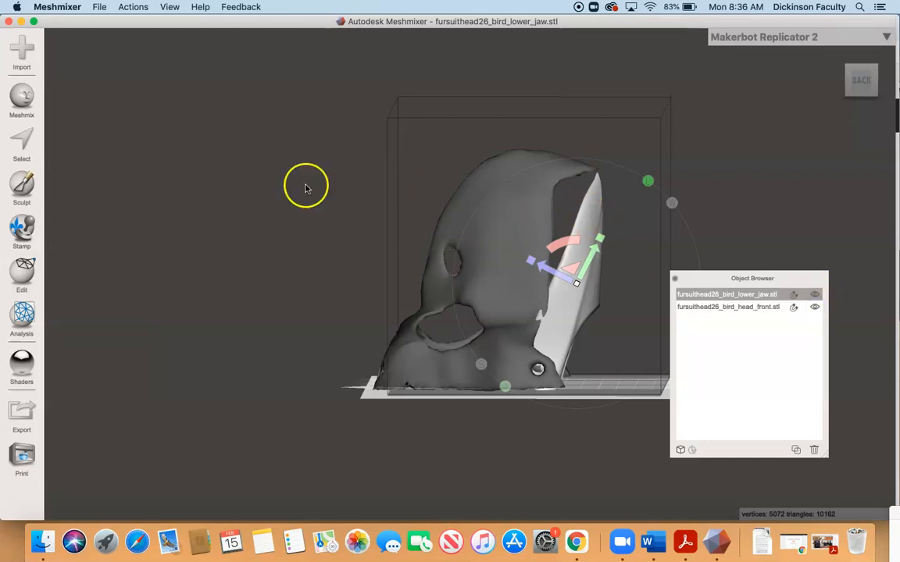
# Pull the lower jaw's side edge toward the beak's edge with the Drag brush at size 52, keeping symmetry on.
pyautogui.click(24, 190)
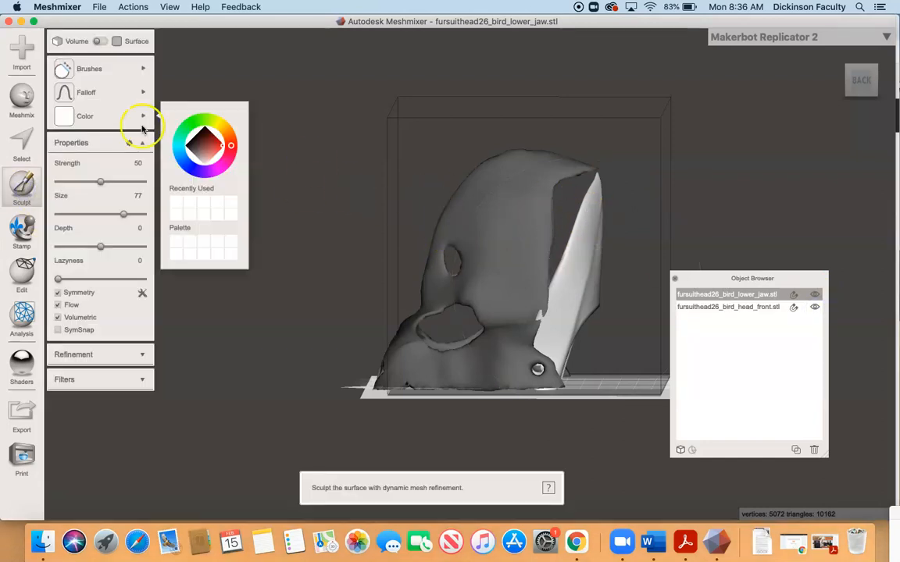
pyautogui.moveTo(79, 70)
pyautogui.click(189, 117)
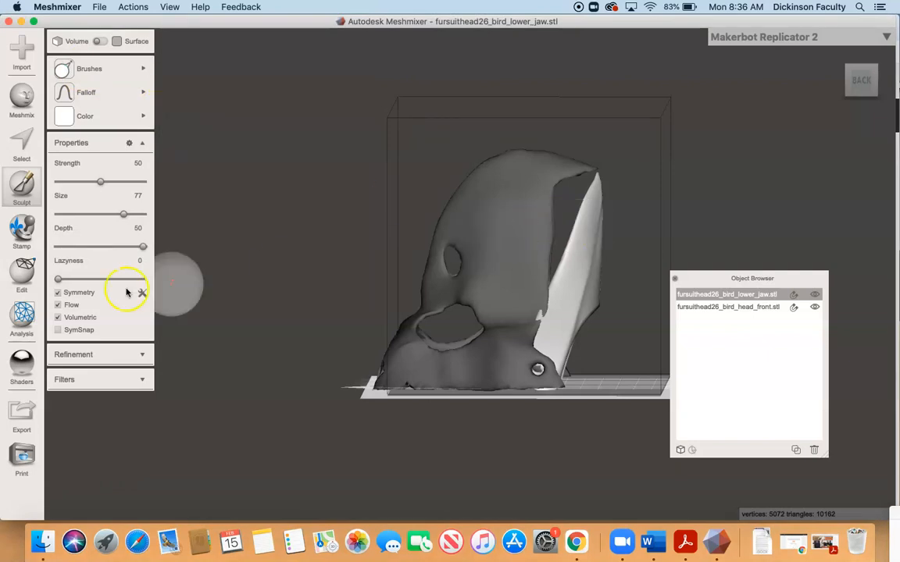
pyautogui.moveTo(571, 236)
pyautogui.mouseDown(button='right')
pyautogui.moveTo(417, 243)
pyautogui.moveTo(588, 271)
pyautogui.moveTo(584, 250)
pyautogui.mouseUp(button='right')
pyautogui.moveTo(584, 250)
pyautogui.mouseDown()
pyautogui.moveTo(587, 242)
pyautogui.moveTo(573, 235)
pyautogui.moveTo(586, 223)
pyautogui.moveTo(568, 213)
pyautogui.moveTo(582, 209)
pyautogui.moveTo(568, 193)
pyautogui.moveTo(596, 176)
pyautogui.moveTo(587, 181)
pyautogui.moveTo(598, 182)
pyautogui.moveTo(568, 256)
pyautogui.mouseUp()
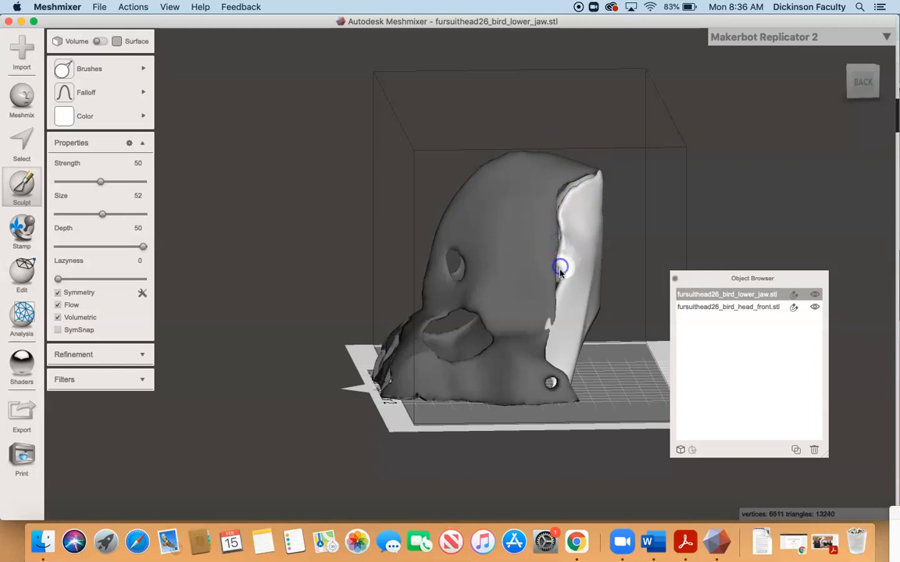
pyautogui.moveTo(555, 276); pyautogui.dragTo(557, 271)
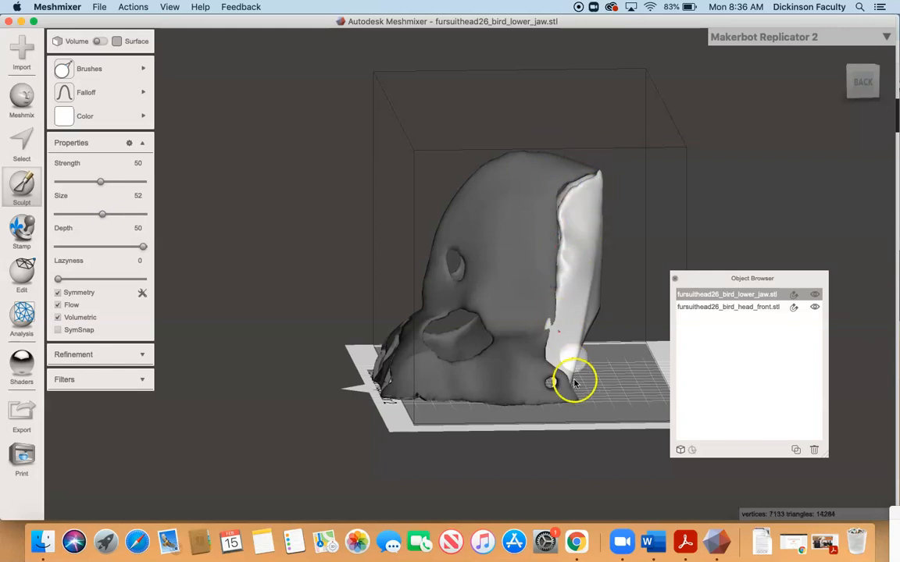
# Reshape the lower jaw's side edges near the tip with symmetric sculpting strokes at brush size 52.
pyautogui.moveTo(568, 261); pyautogui.dragTo(370, 237, button='right')
pyautogui.moveTo(499, 164)
pyautogui.mouseDown()
pyautogui.moveTo(476, 165)
pyautogui.moveTo(492, 208)
pyautogui.moveTo(489, 201)
pyautogui.moveTo(468, 250)
pyautogui.moveTo(461, 191)
pyautogui.moveTo(428, 154)
pyautogui.moveTo(420, 244)
pyautogui.moveTo(427, 195)
pyautogui.mouseUp()
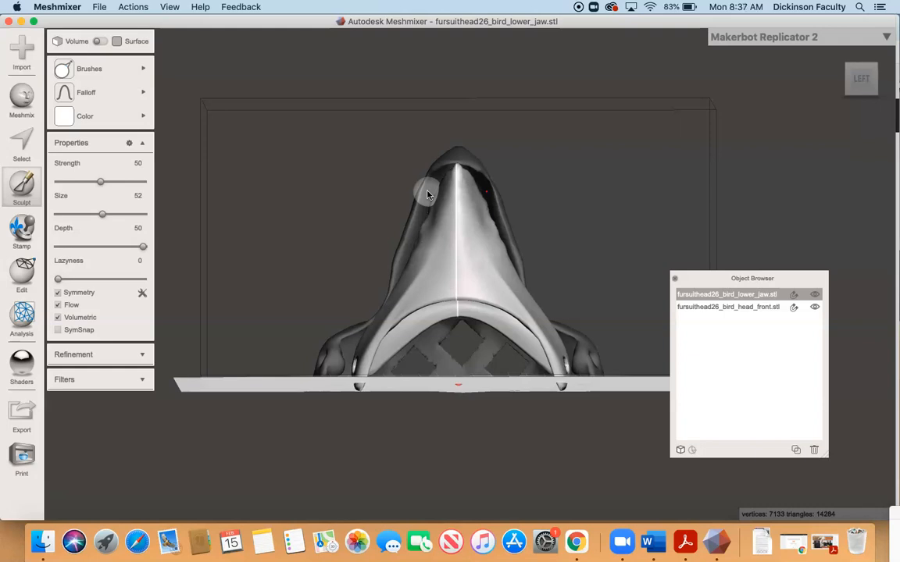
pyautogui.moveTo(427, 195)
pyautogui.mouseDown()
pyautogui.moveTo(460, 173)
pyautogui.moveTo(466, 181)
pyautogui.moveTo(460, 161)
pyautogui.moveTo(495, 246)
pyautogui.moveTo(481, 196)
pyautogui.moveTo(436, 176)
pyautogui.moveTo(406, 264)
pyautogui.moveTo(438, 161)
pyautogui.moveTo(489, 191)
pyautogui.moveTo(509, 263)
pyautogui.moveTo(458, 170)
pyautogui.moveTo(467, 201)
pyautogui.moveTo(475, 180)
pyautogui.moveTo(440, 223)
pyautogui.moveTo(437, 200)
pyautogui.mouseUp()
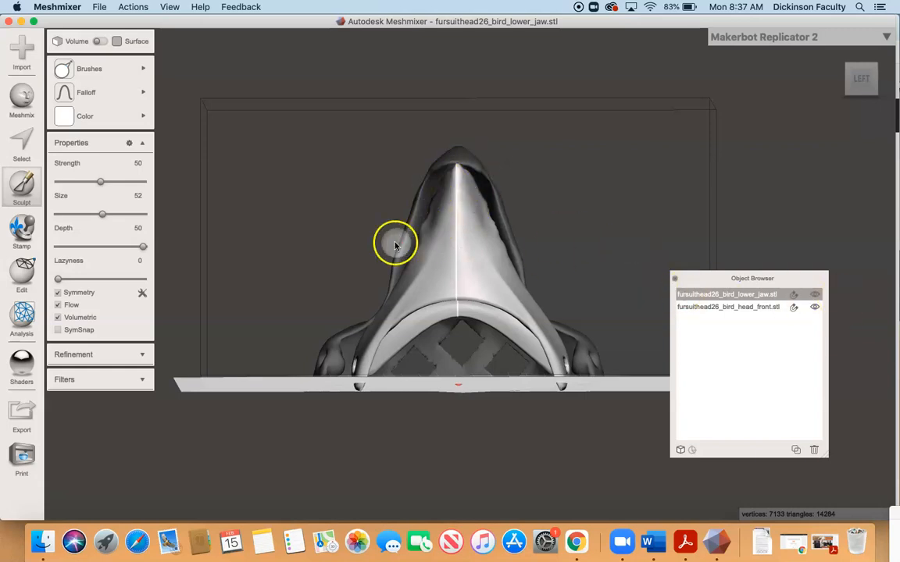
pyautogui.click(86, 68)
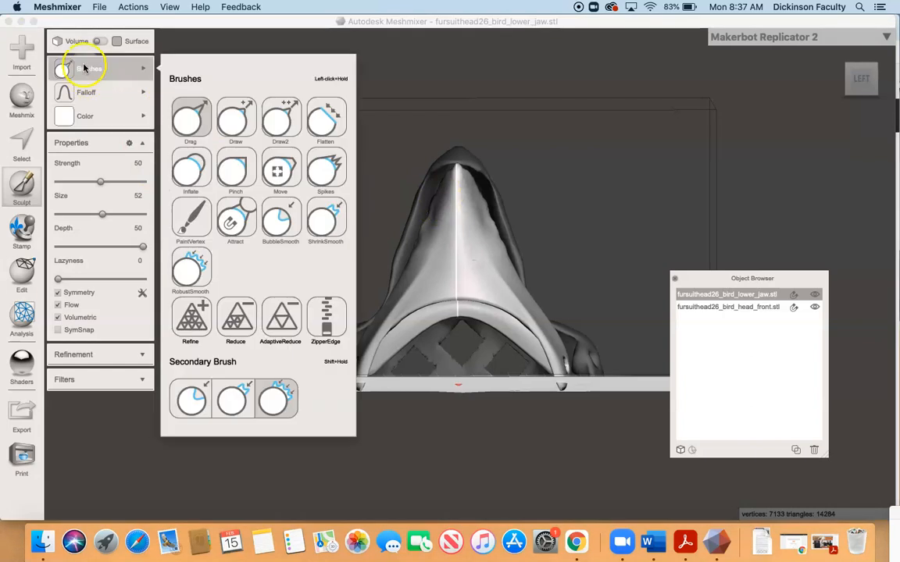
pyautogui.click(191, 125)
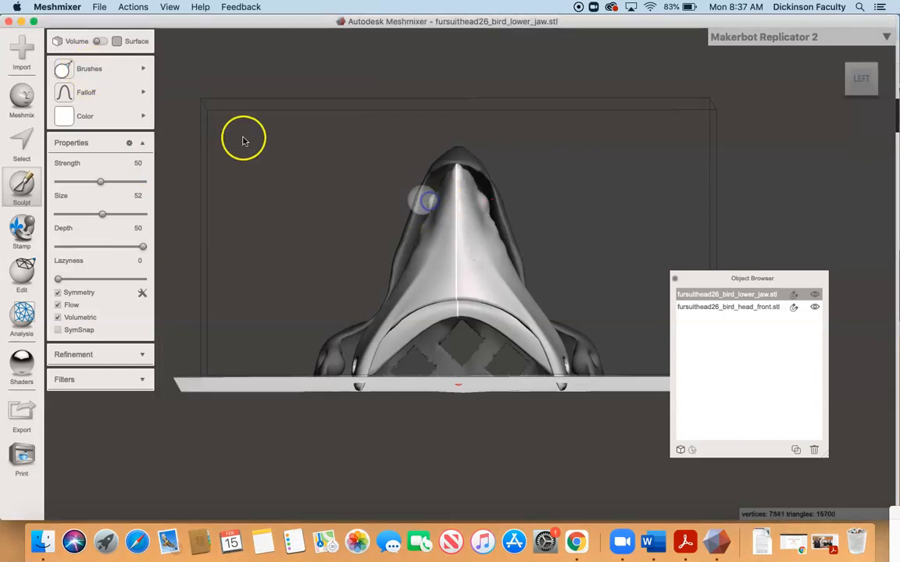
pyautogui.click(100, 69)
pyautogui.click(86, 93)
pyautogui.click(100, 69)
pyautogui.click(192, 117)
pyautogui.moveTo(399, 176); pyautogui.dragTo(438, 208)
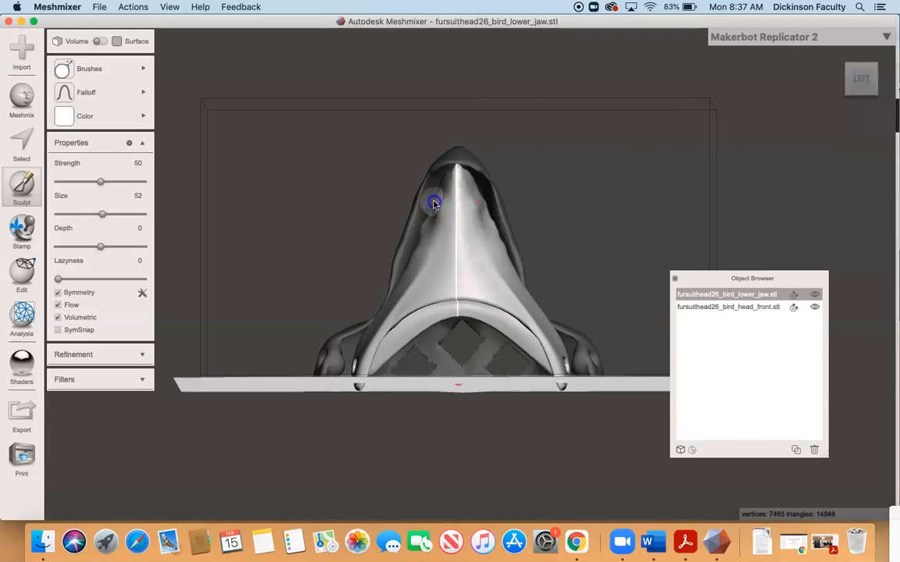
pyautogui.moveTo(435, 185)
pyautogui.mouseDown()
pyautogui.moveTo(466, 181)
pyautogui.moveTo(507, 237)
pyautogui.mouseUp()
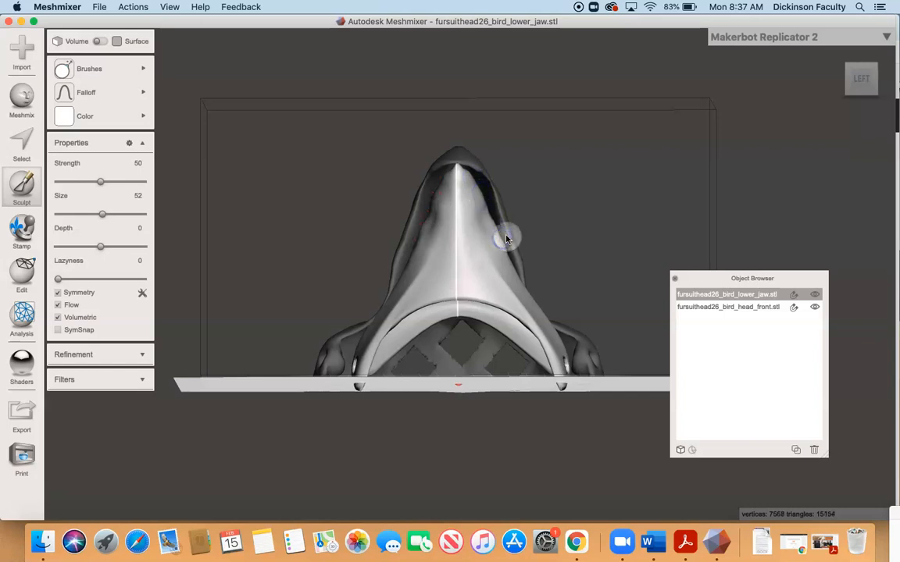
# Inspect the lower jaw alone from several sides with the head front hidden, and check its fit with both parts shown.
pyautogui.click(812, 308)
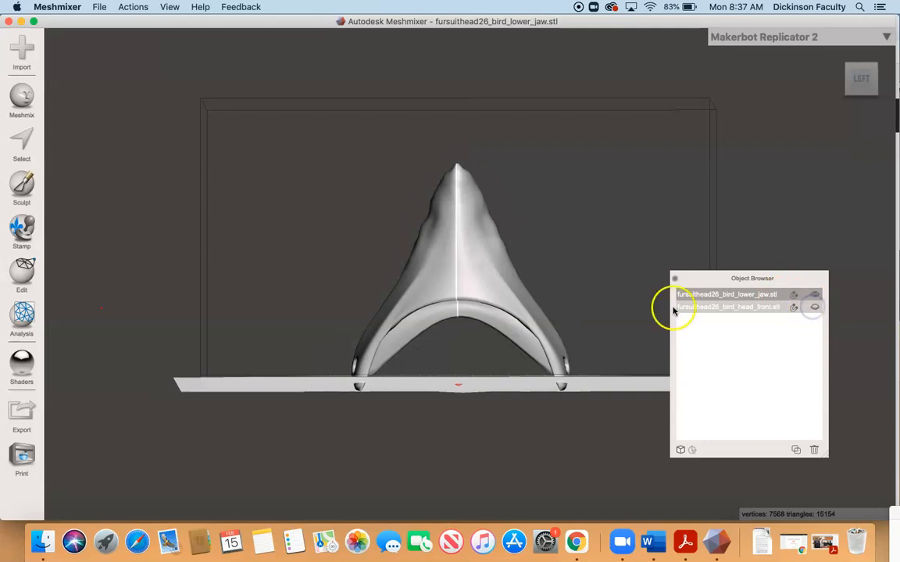
pyautogui.moveTo(597, 292); pyautogui.dragTo(187, 328, button='right')
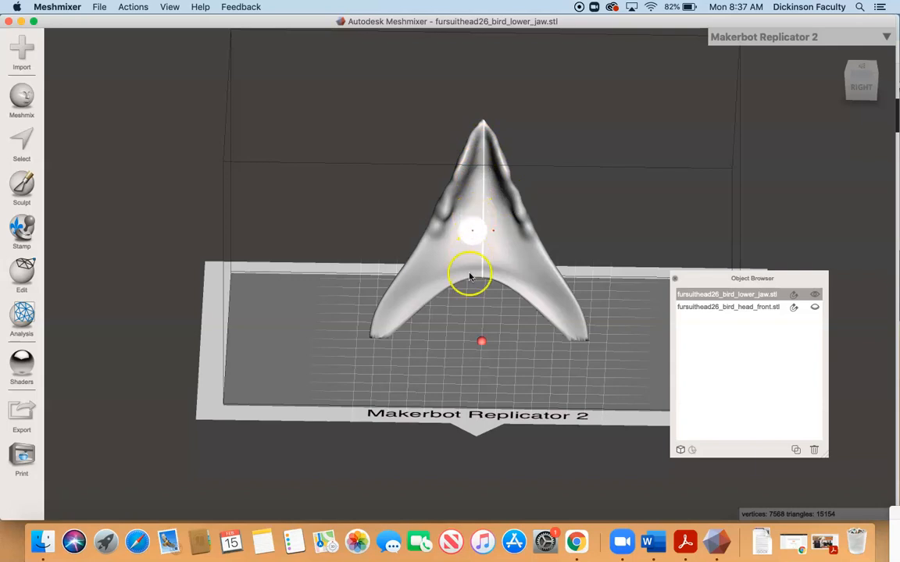
pyautogui.moveTo(476, 301); pyautogui.dragTo(273, 257, button='right')
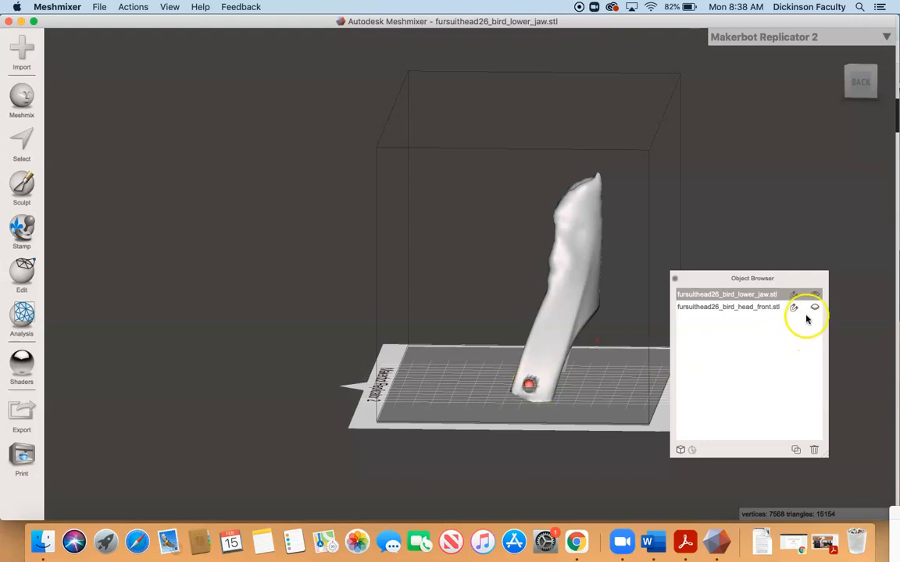
pyautogui.click(815, 307)
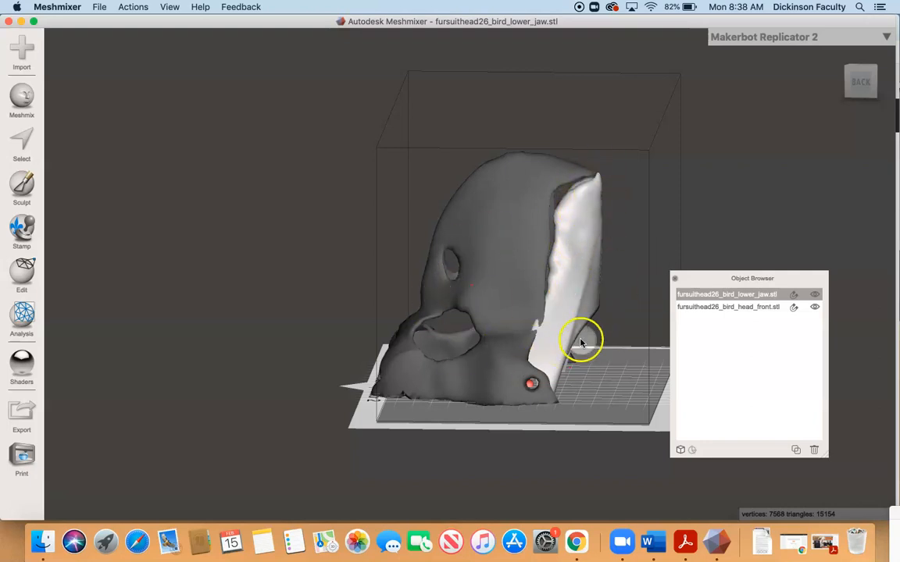
pyautogui.moveTo(553, 278); pyautogui.dragTo(364, 304, button='right')
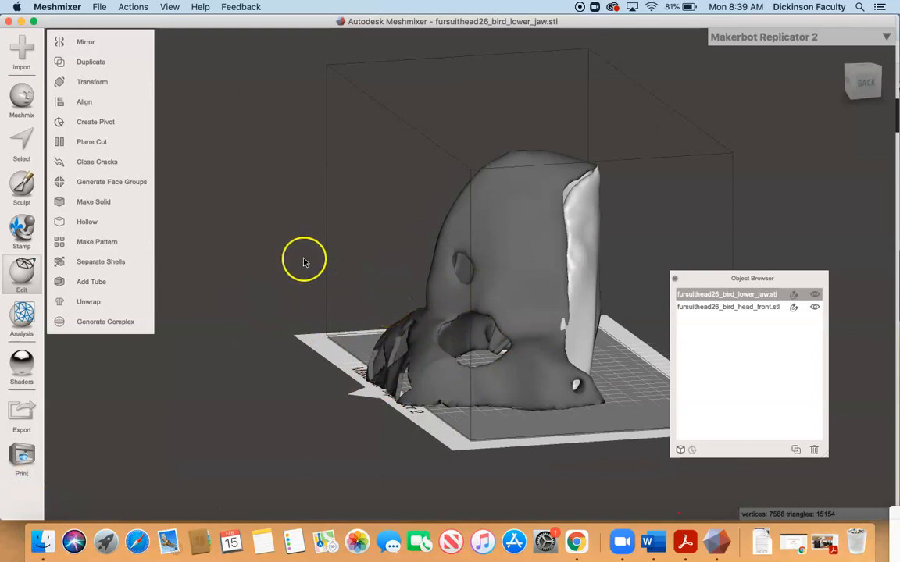
pyautogui.click(99, 8)
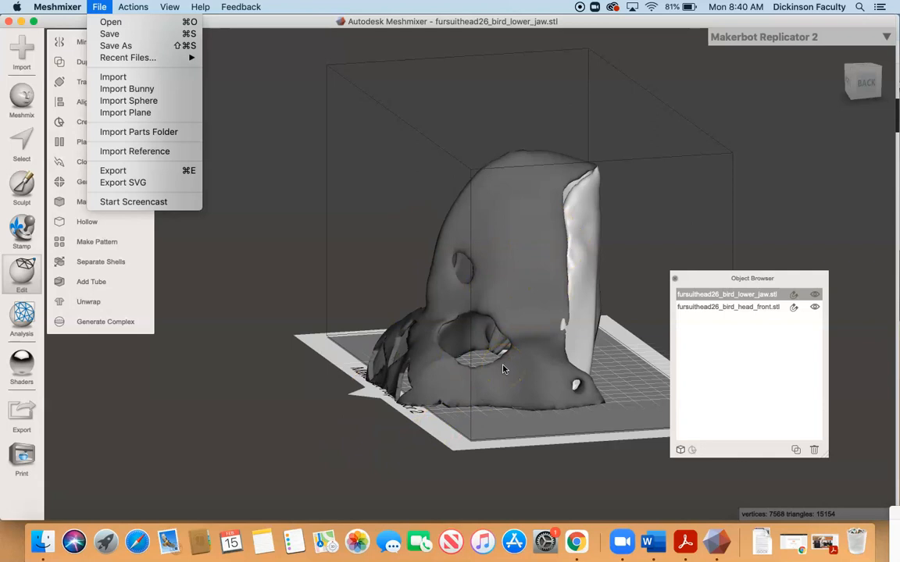
pyautogui.click(529, 283)
pyautogui.click(236, 289)
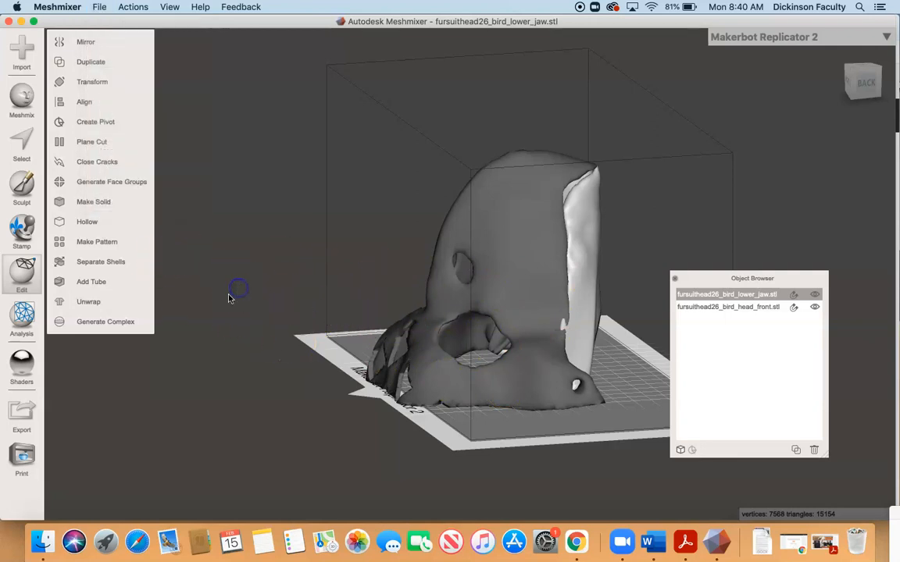
pyautogui.click(92, 143)
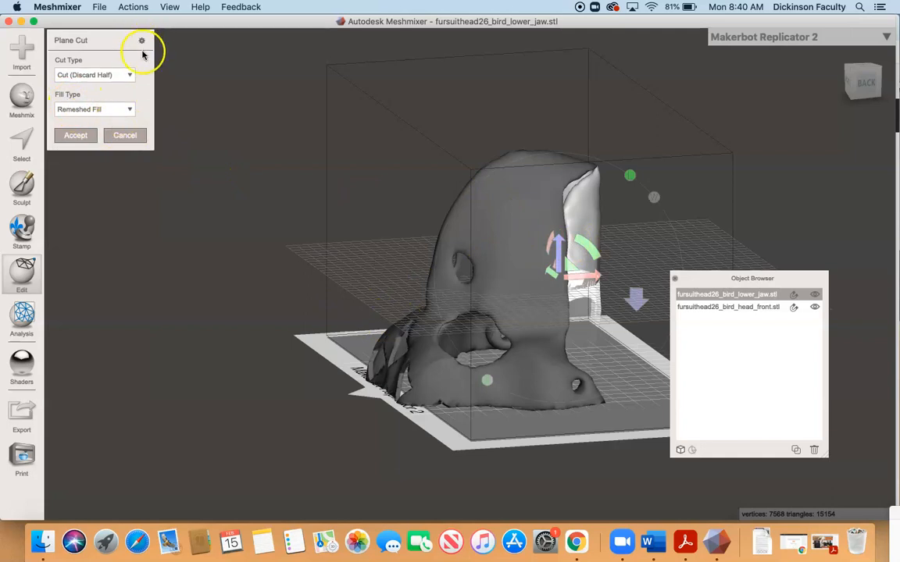
pyautogui.click(128, 135)
pyautogui.click(41, 264)
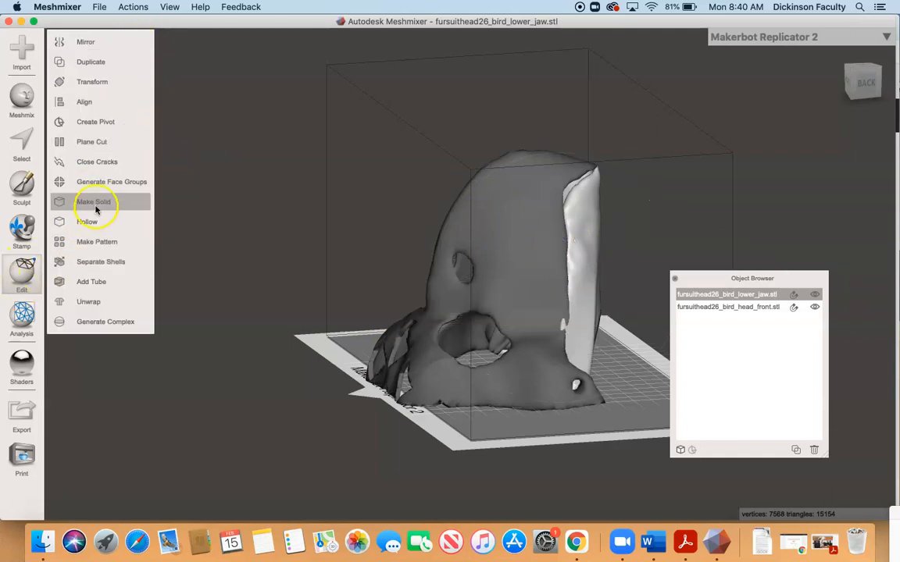
pyautogui.click(92, 143)
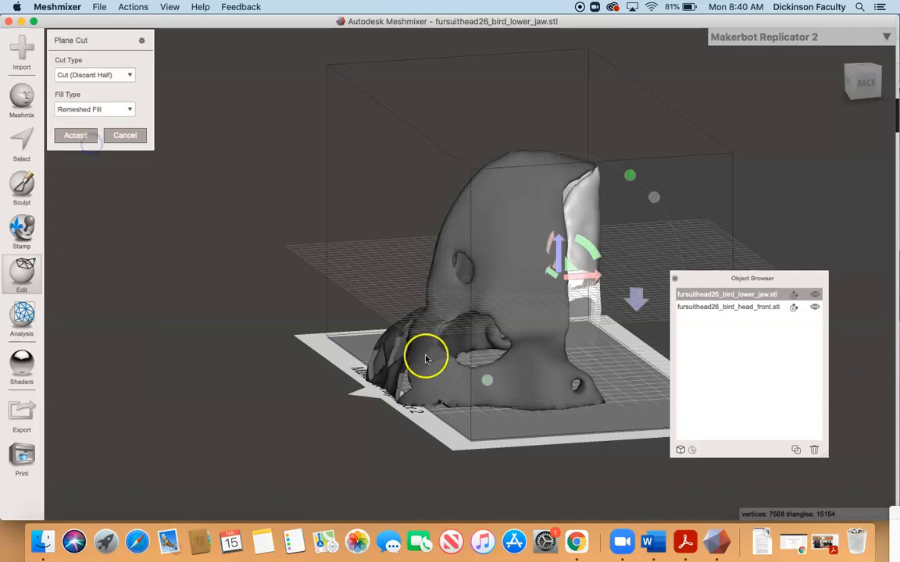
pyautogui.moveTo(587, 254); pyautogui.dragTo(539, 301)
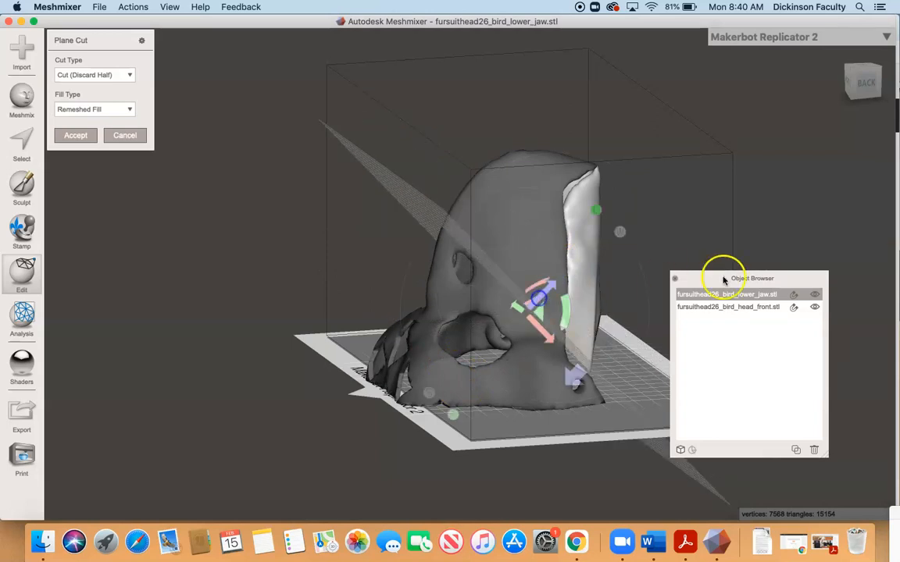
# Cut off the head front's lower rear portion along a tilted plane with Plane Cut, discarding that half, and hide the lower jaw.
pyautogui.click(743, 307)
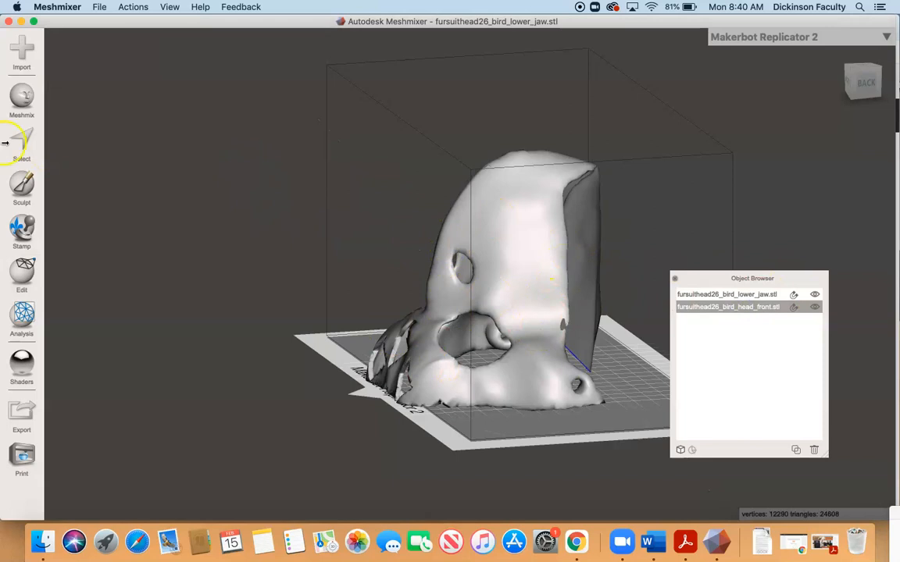
pyautogui.click(21, 261)
pyautogui.click(104, 143)
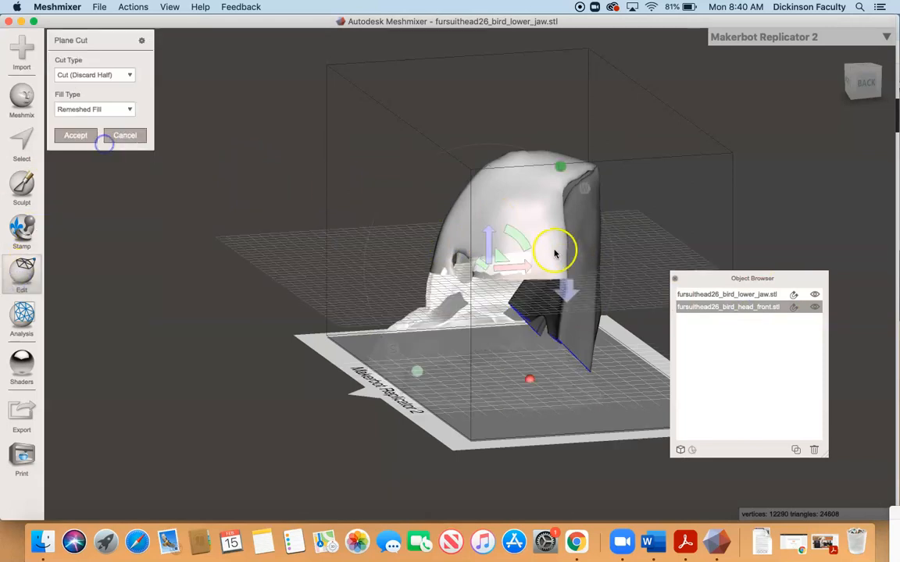
pyautogui.moveTo(514, 238); pyautogui.dragTo(460, 311)
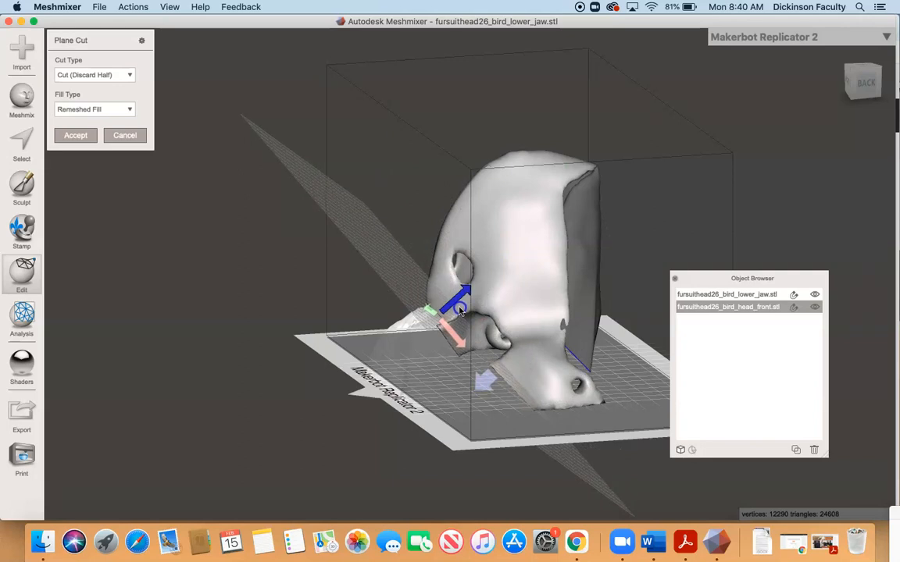
pyautogui.moveTo(459, 310); pyautogui.dragTo(461, 310)
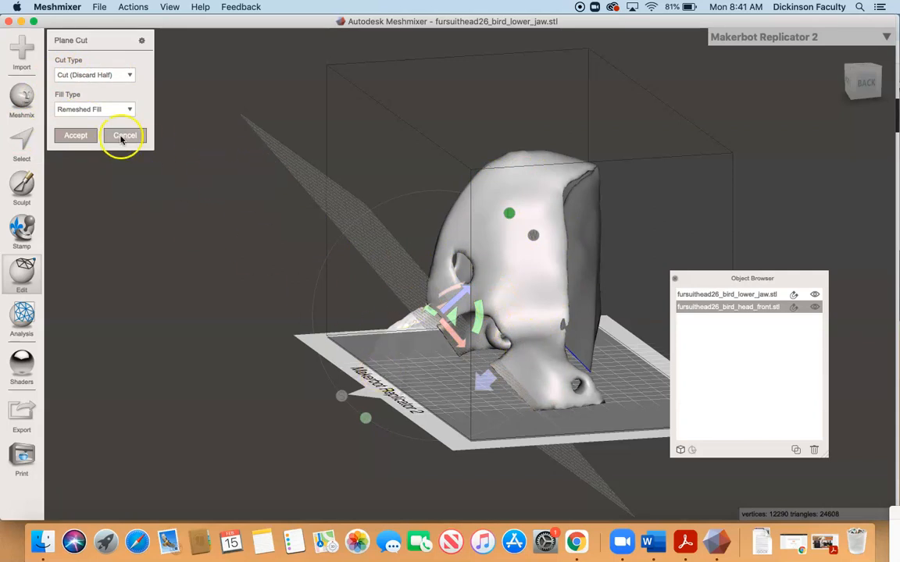
pyautogui.click(75, 136)
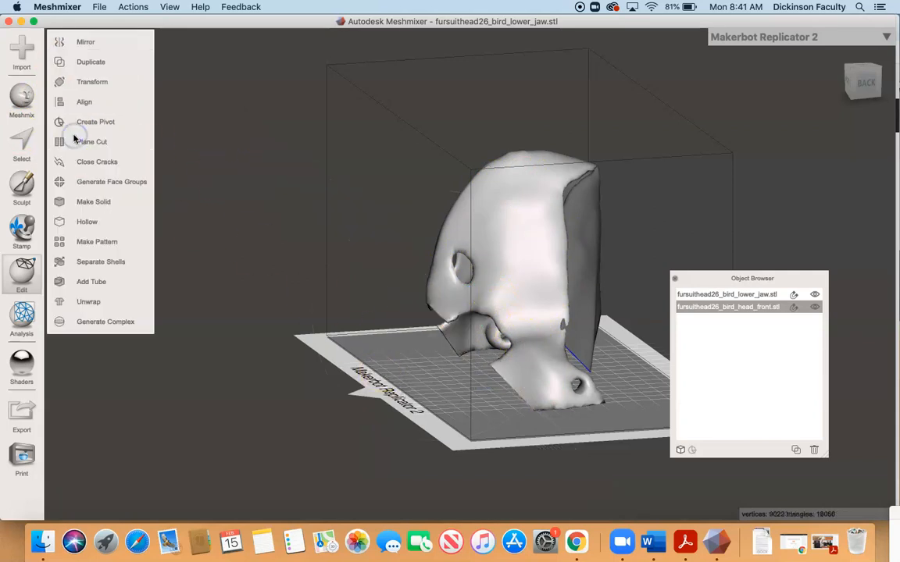
pyautogui.click(813, 297)
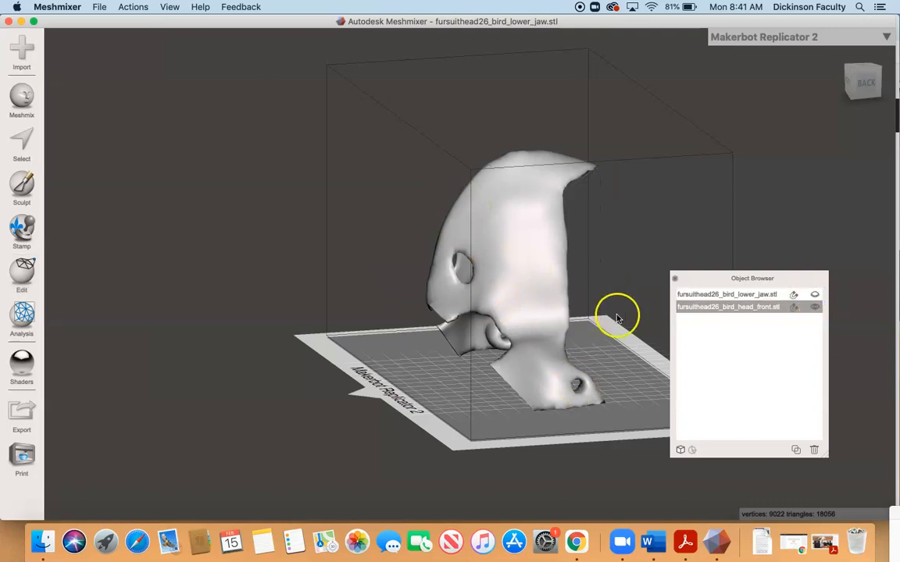
# Show the lower jaw again and undo the head front's plane cut along with the preceding plane adjustments.
pyautogui.click(814, 294)
pyautogui.moveTo(637, 295); pyautogui.dragTo(591, 288, button='right')
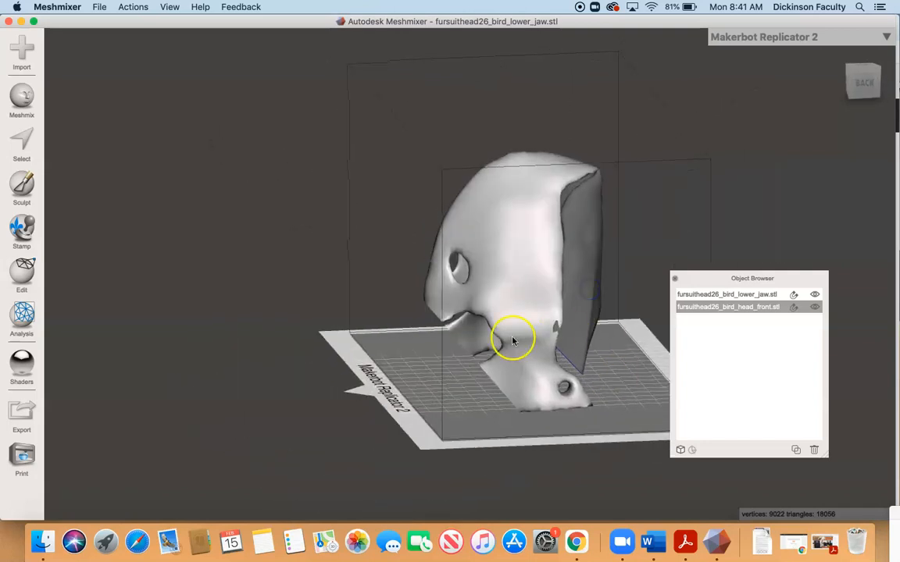
pyautogui.click(100, 8)
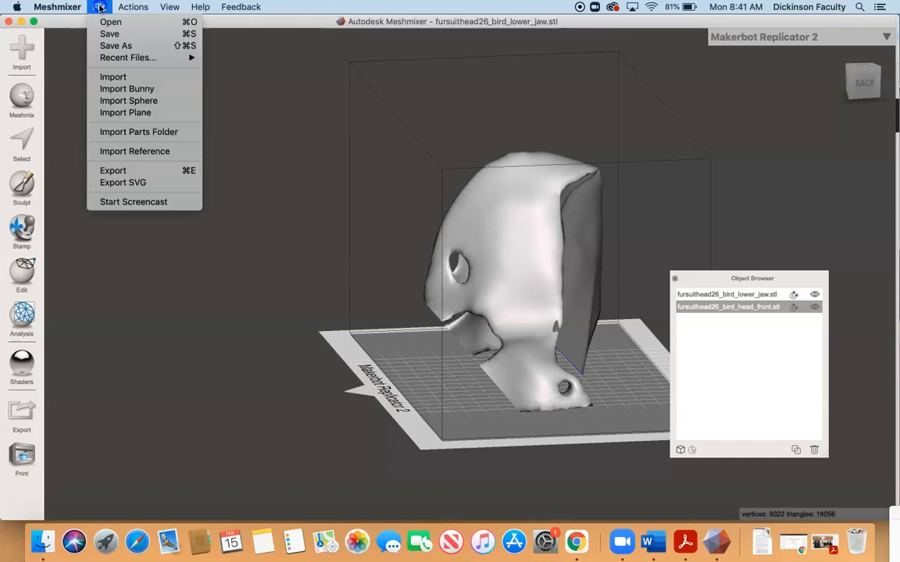
pyautogui.click(133, 22)
pyautogui.click(133, 6)
pyautogui.click(133, 22)
pyautogui.click(134, 7)
pyautogui.click(138, 22)
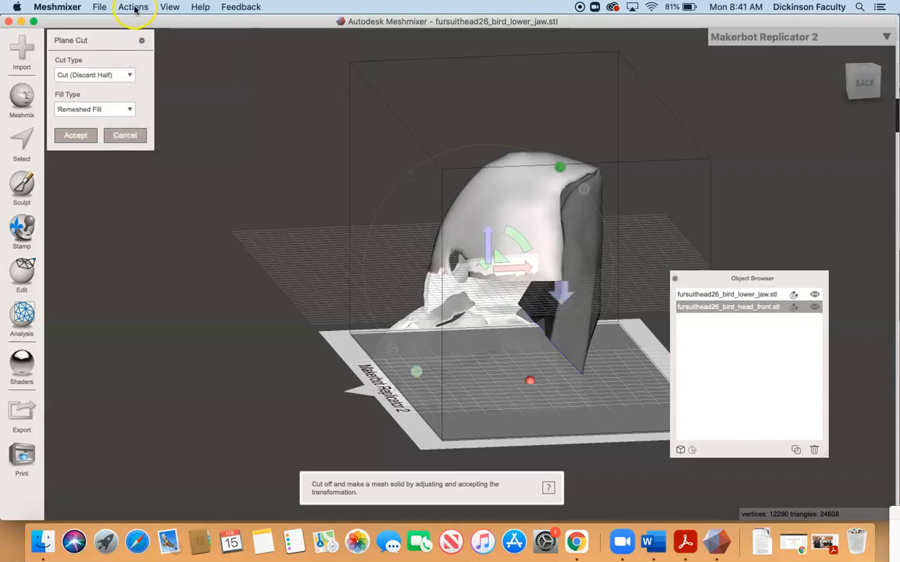
pyautogui.click(134, 7)
pyautogui.click(136, 23)
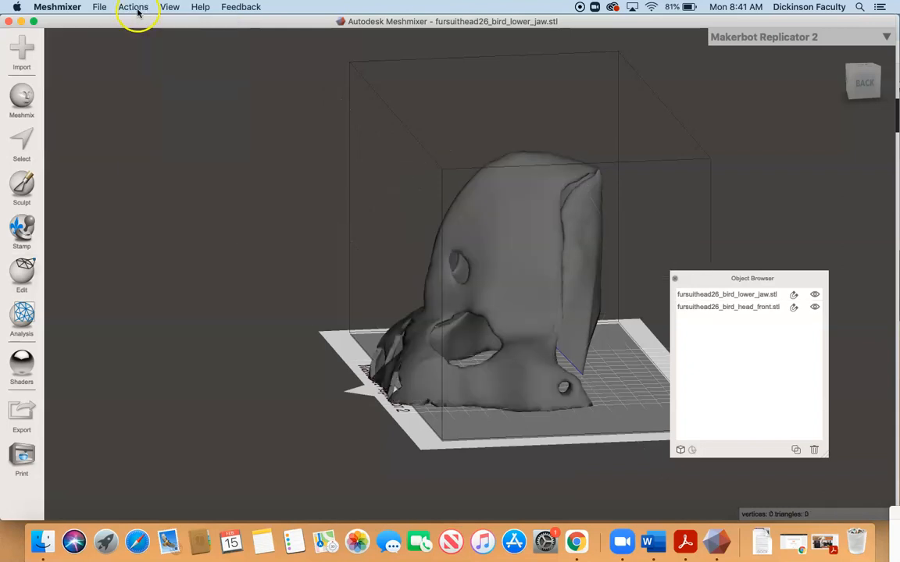
pyautogui.click(136, 8)
pyautogui.click(139, 22)
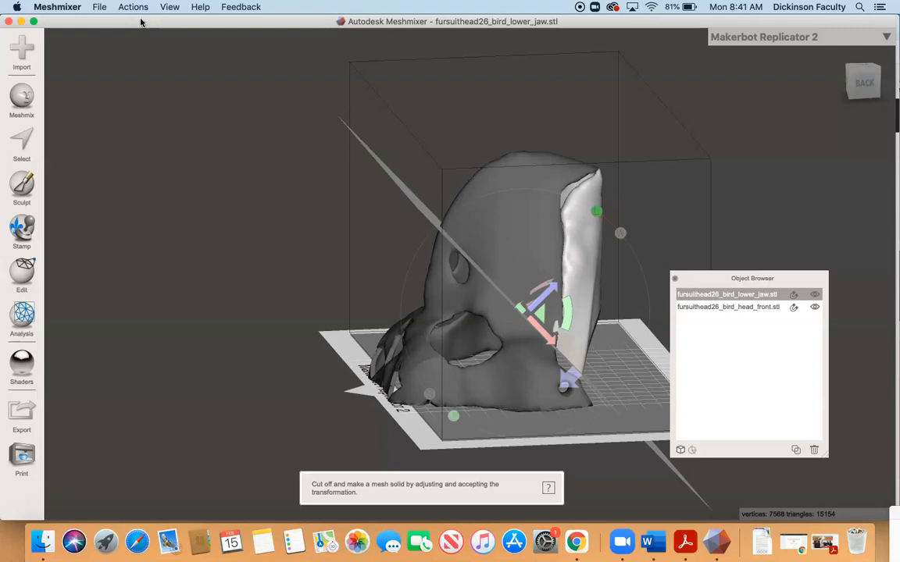
pyautogui.click(133, 7)
pyautogui.click(138, 22)
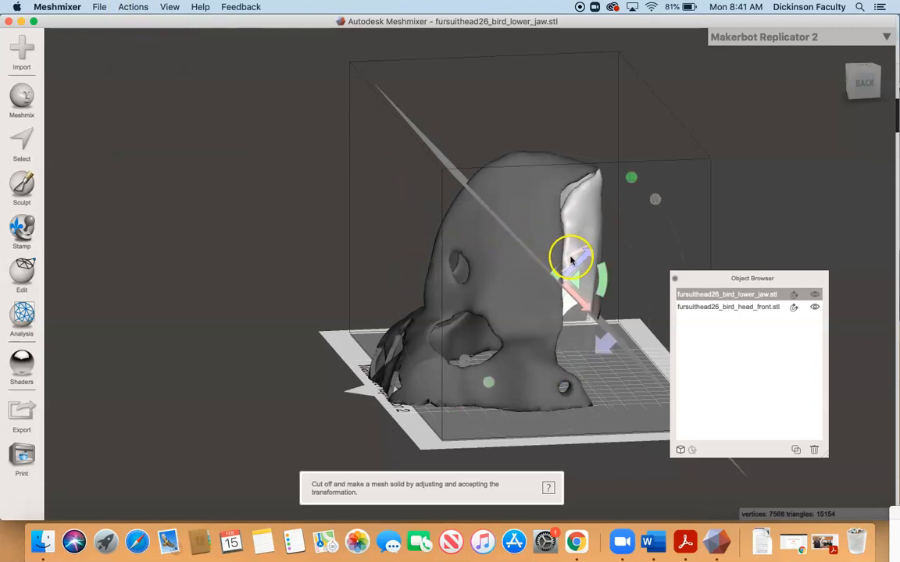
pyautogui.moveTo(576, 261); pyautogui.dragTo(466, 363)
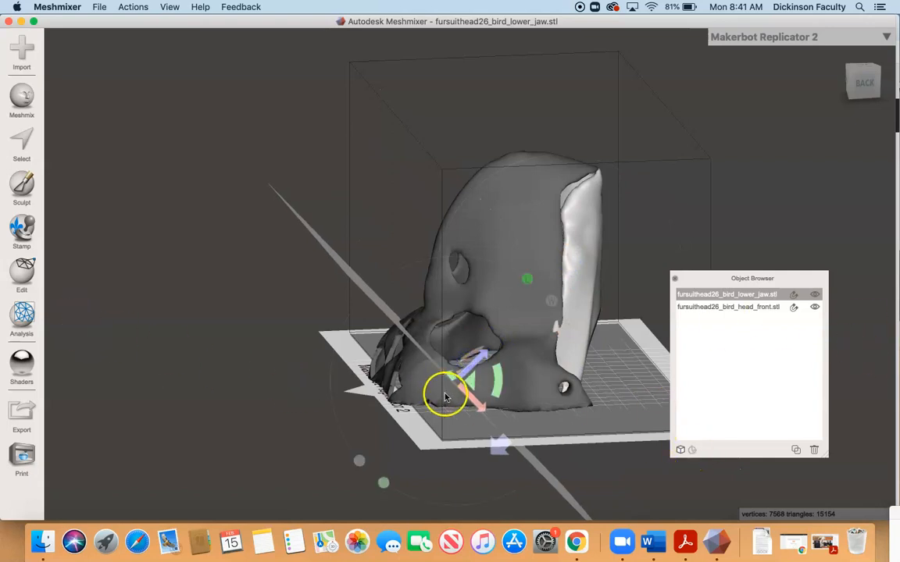
pyautogui.moveTo(476, 366); pyautogui.dragTo(395, 432)
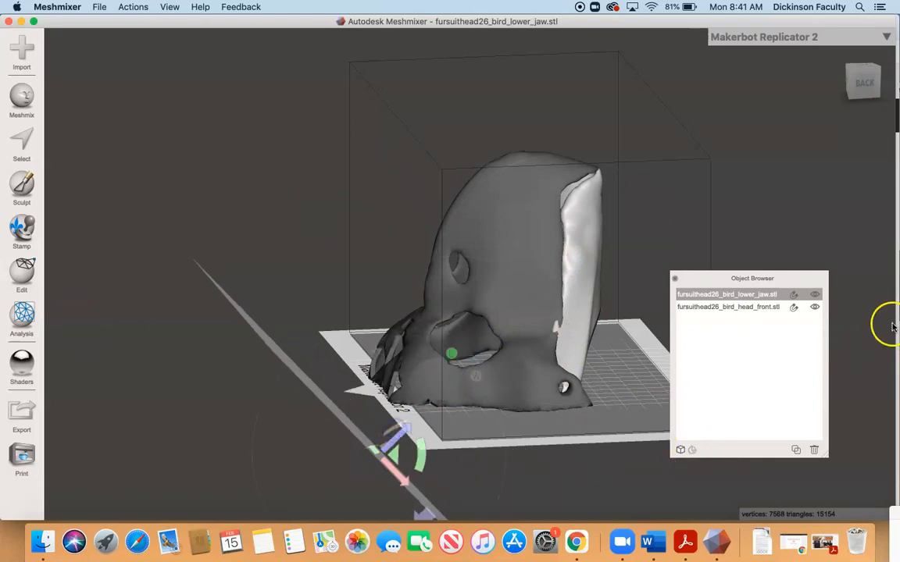
pyautogui.keyDown('shift'); pyautogui.click(744, 308); pyautogui.keyUp('shift')
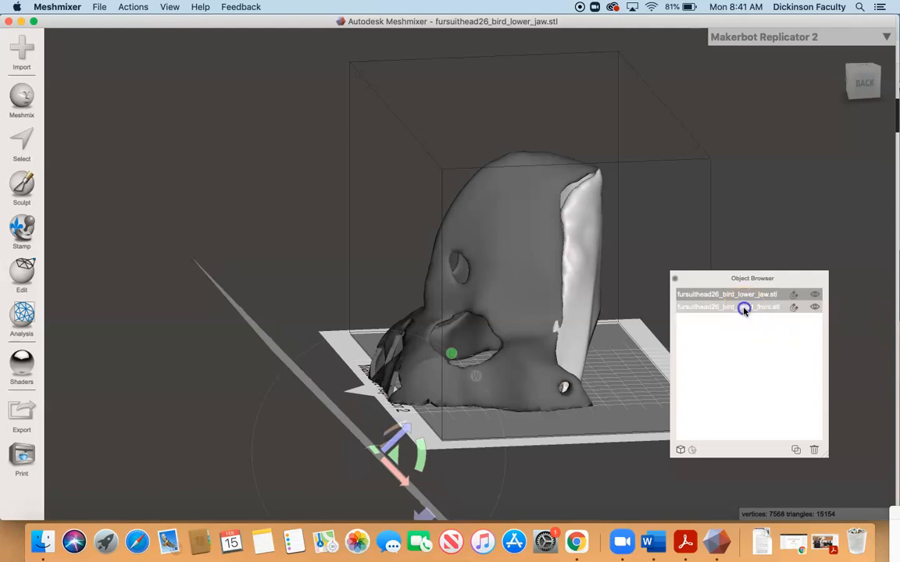
pyautogui.moveTo(598, 321); pyautogui.dragTo(576, 324, button='right')
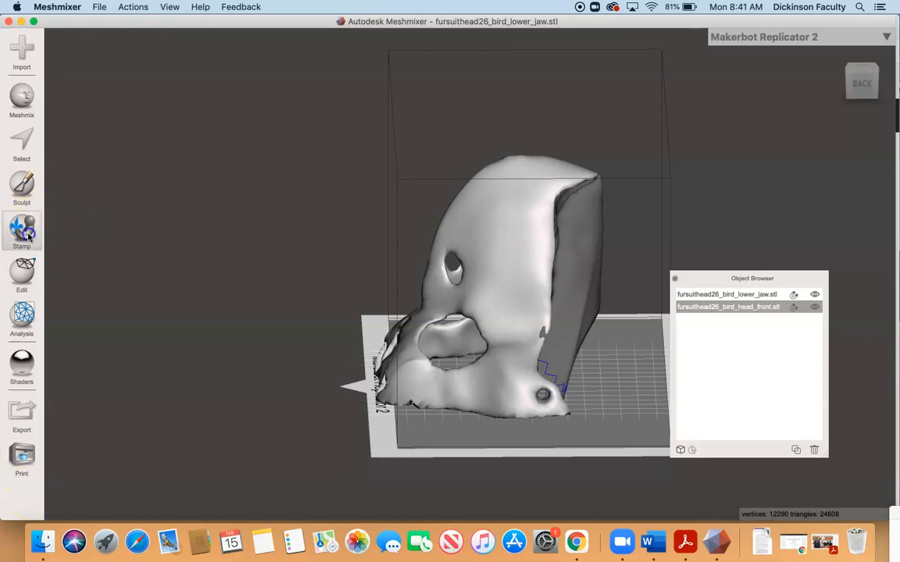
pyautogui.moveTo(26, 276)
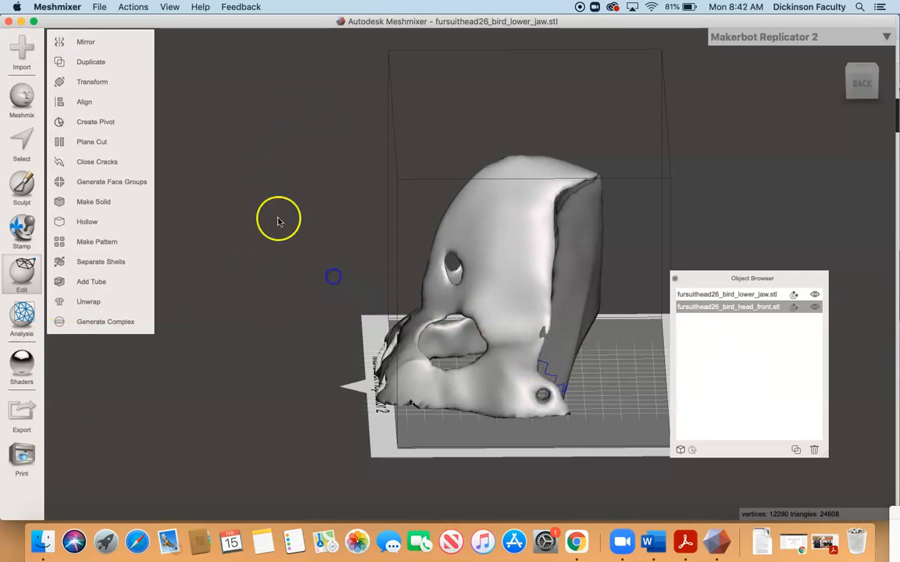
# Hide the lower jaw and export the head front in OBJ format as "landis upper beak" to the beaks folder.
pyautogui.click(816, 298)
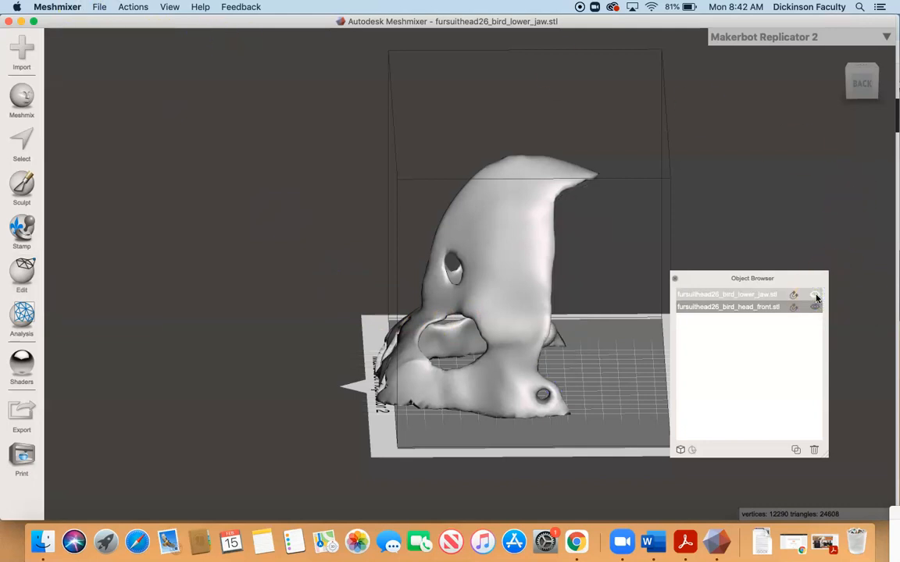
pyautogui.click(102, 7)
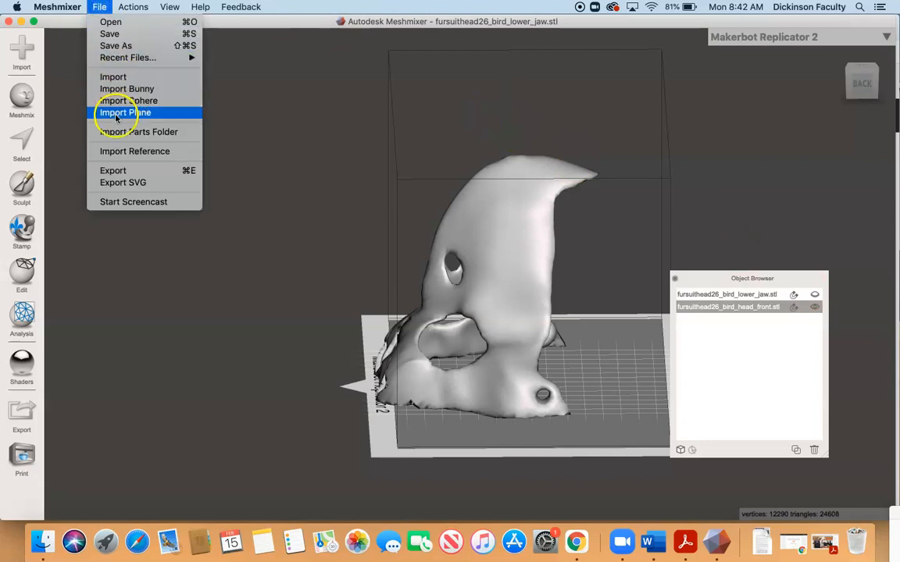
pyautogui.click(124, 170)
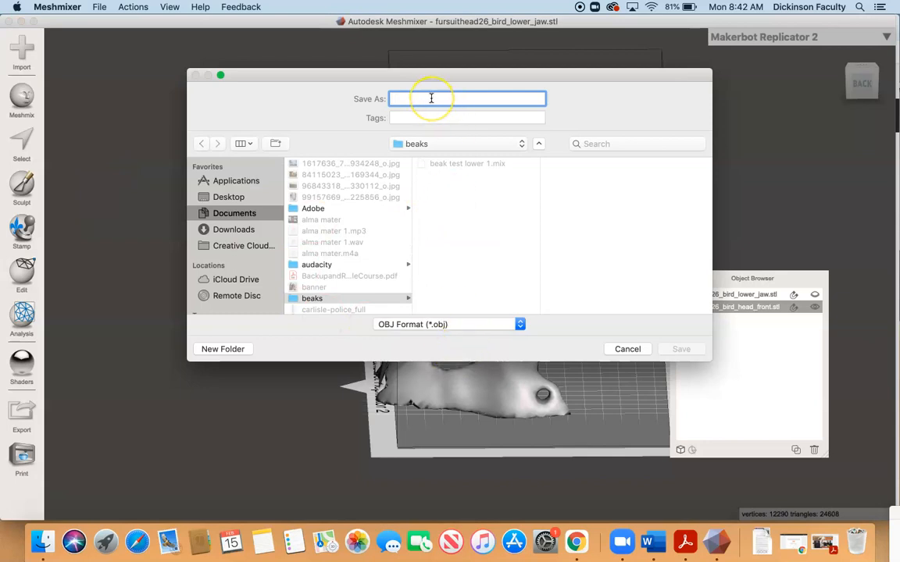
pyautogui.write('lar')
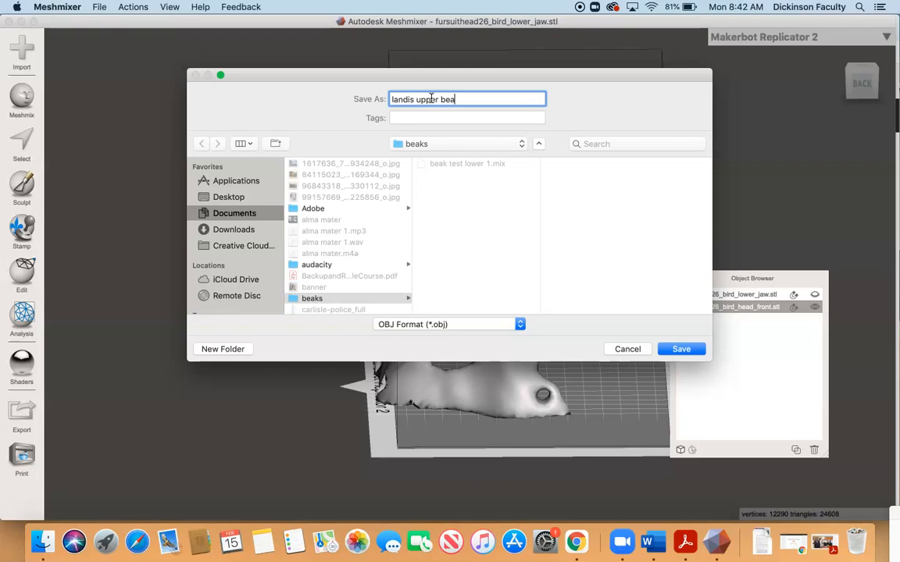
pyautogui.press('Return')
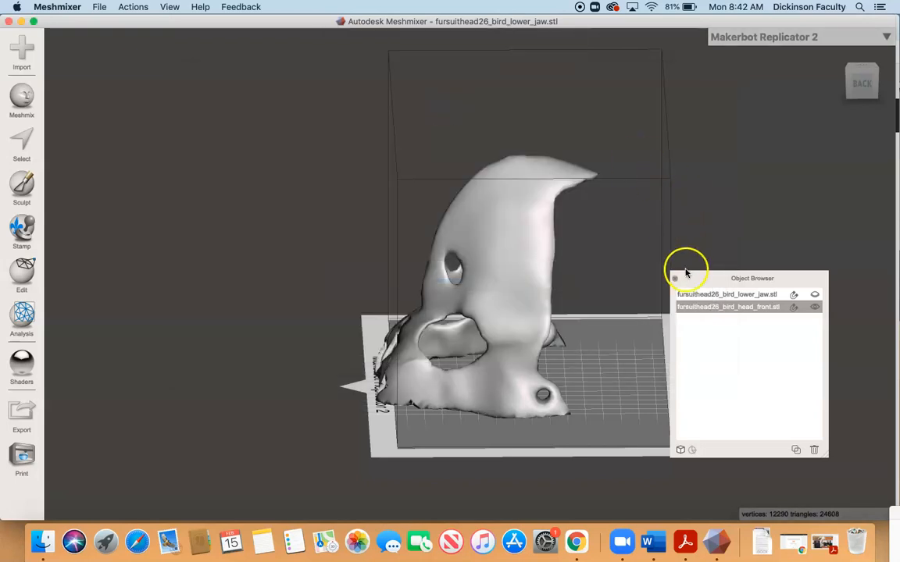
# Show the lower jaw and hide the head front.
pyautogui.click(815, 308)
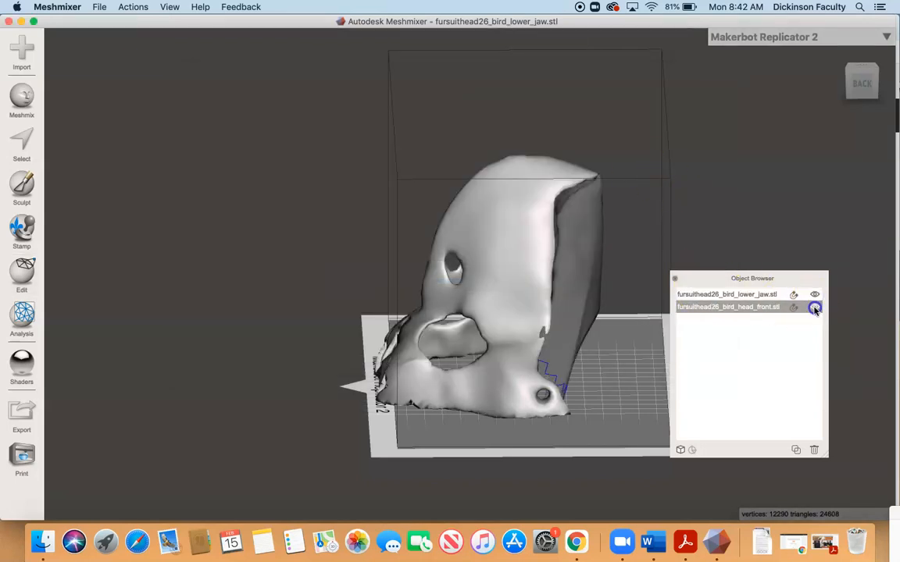
pyautogui.click(815, 308)
pyautogui.click(99, 6)
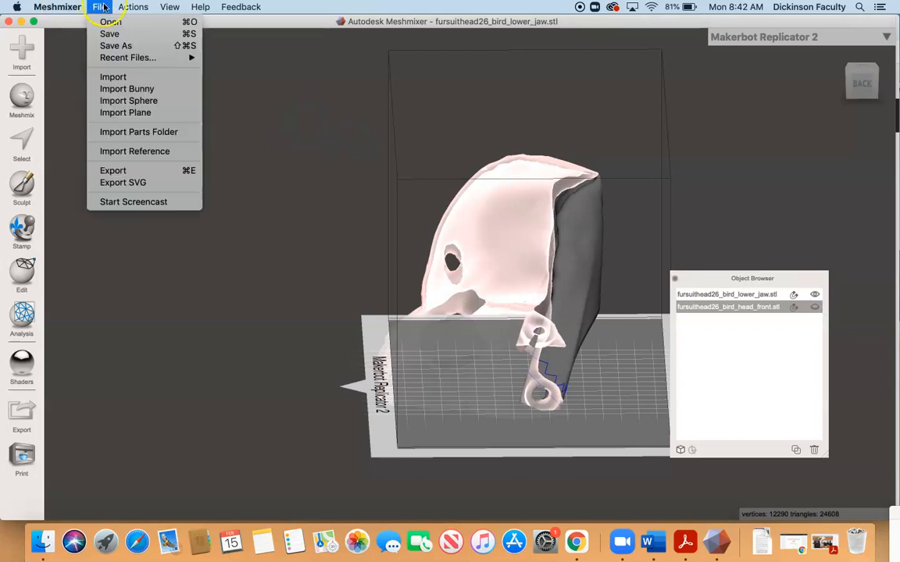
pyautogui.click(110, 182)
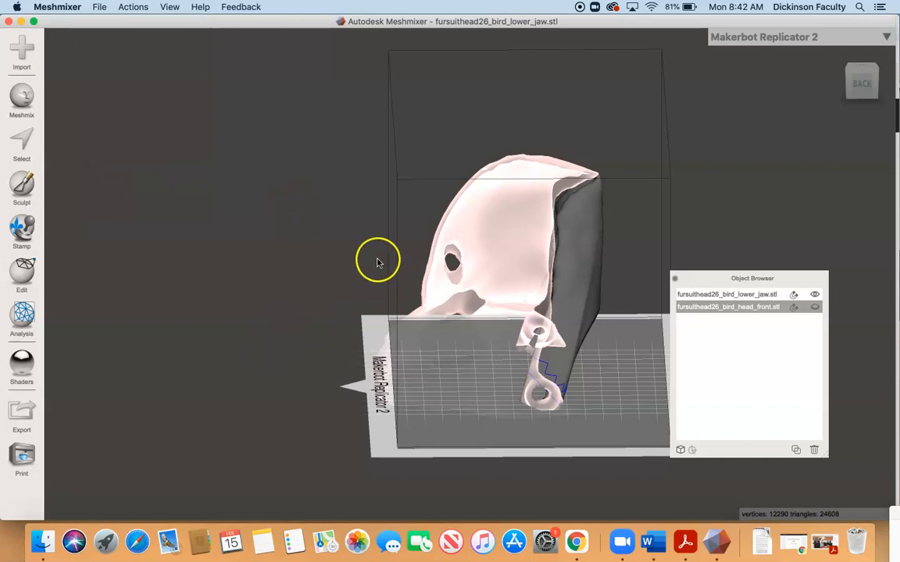
# Export the lower jaw in OBJ format as "landisb lower beak" to the beaks folder.
pyautogui.click(99, 6)
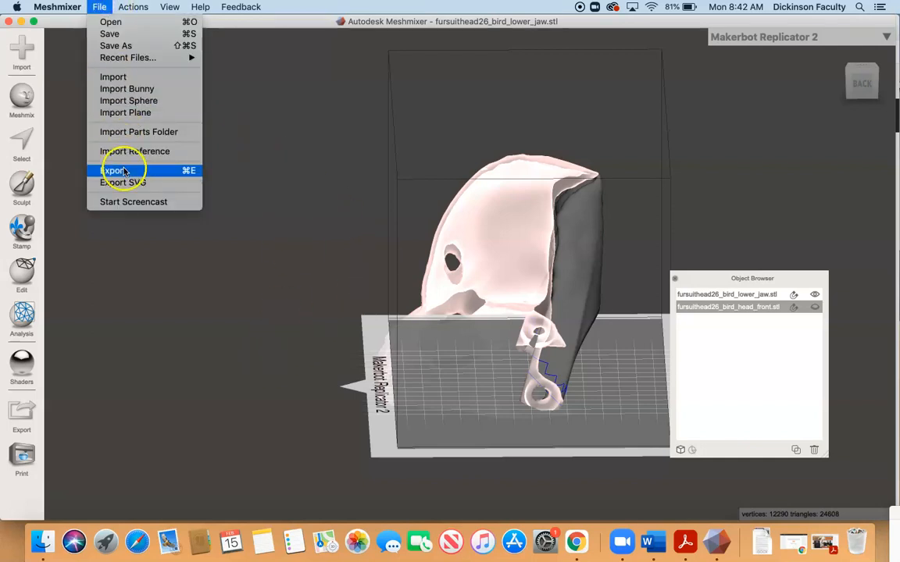
pyautogui.click(125, 171)
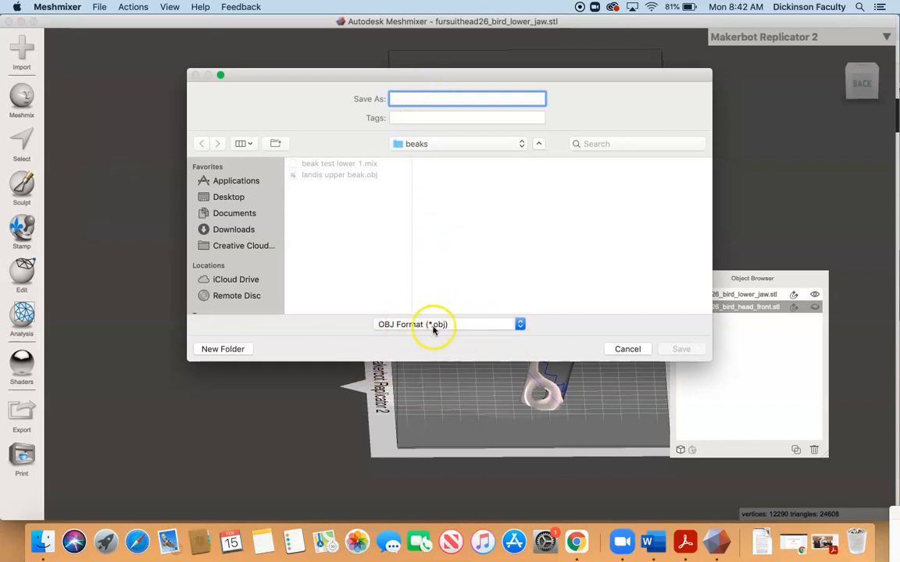
pyautogui.write('la')
pyautogui.press('BackSpace')
pyautogui.press('BackSpace')
pyautogui.write('ladi')
pyautogui.write('ndisb ')
pyautogui.write('lower beak')
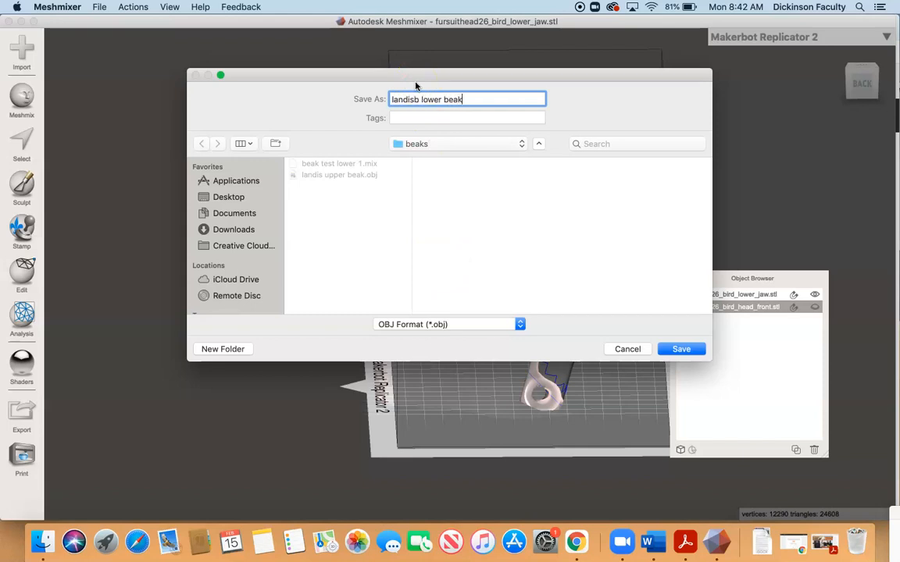
pyautogui.click(679, 349)
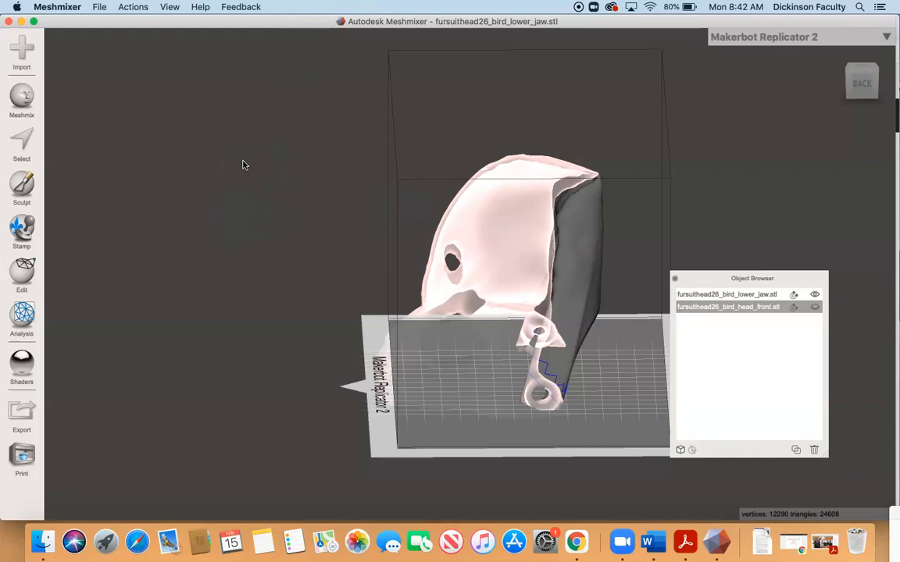
pyautogui.click(99, 7)
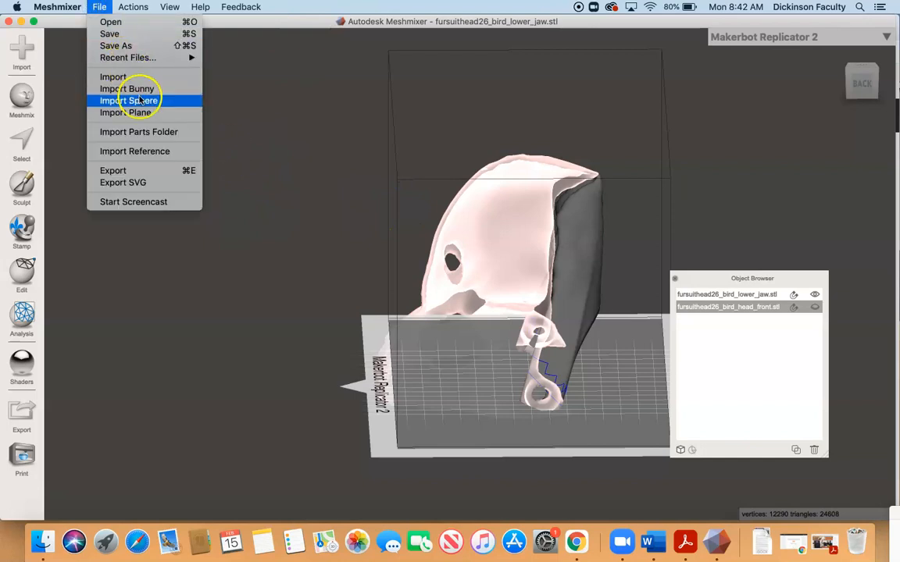